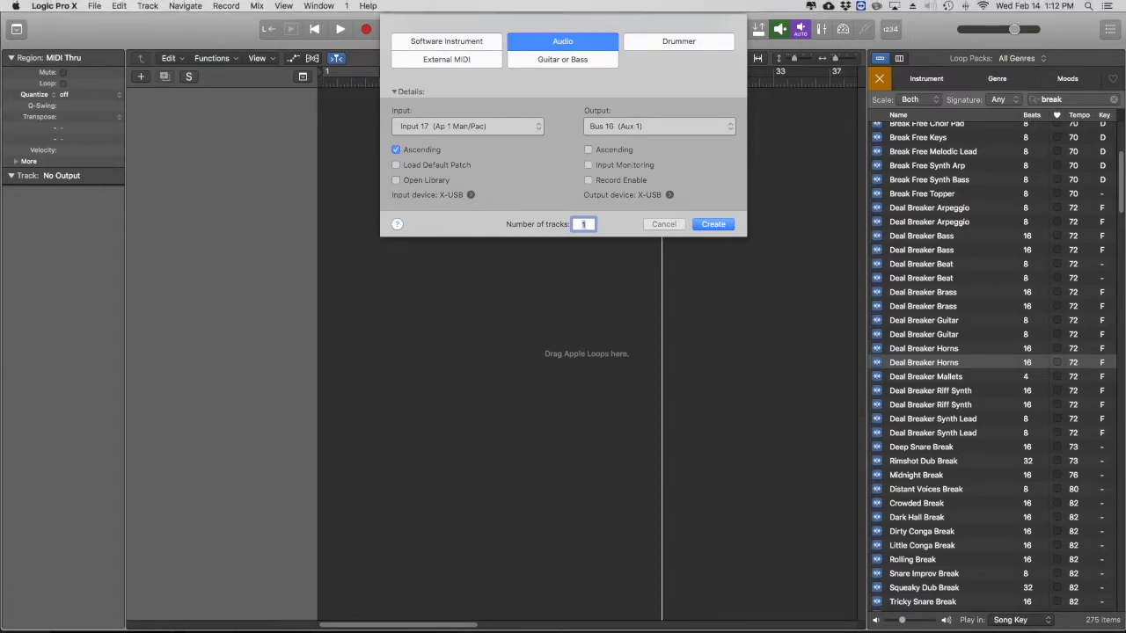
# - Create one audio track and place the Rimshot Room Break loop on it at bar 1
pyautogui.click(714, 225)
pyautogui.scroll(3, 950, 293)
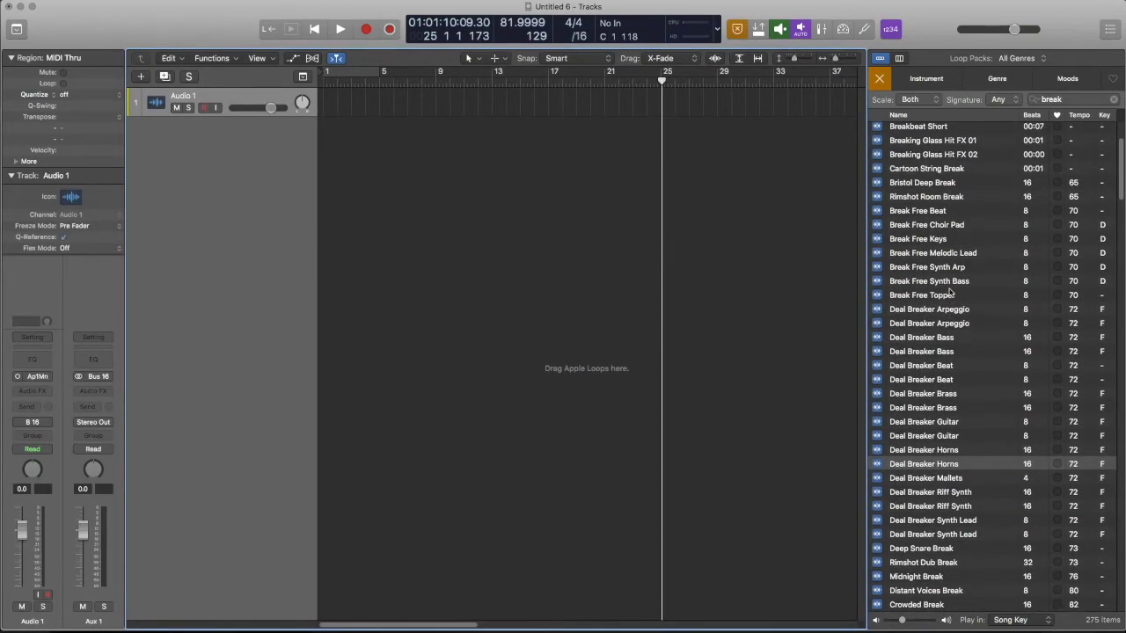
pyautogui.click(953, 197)
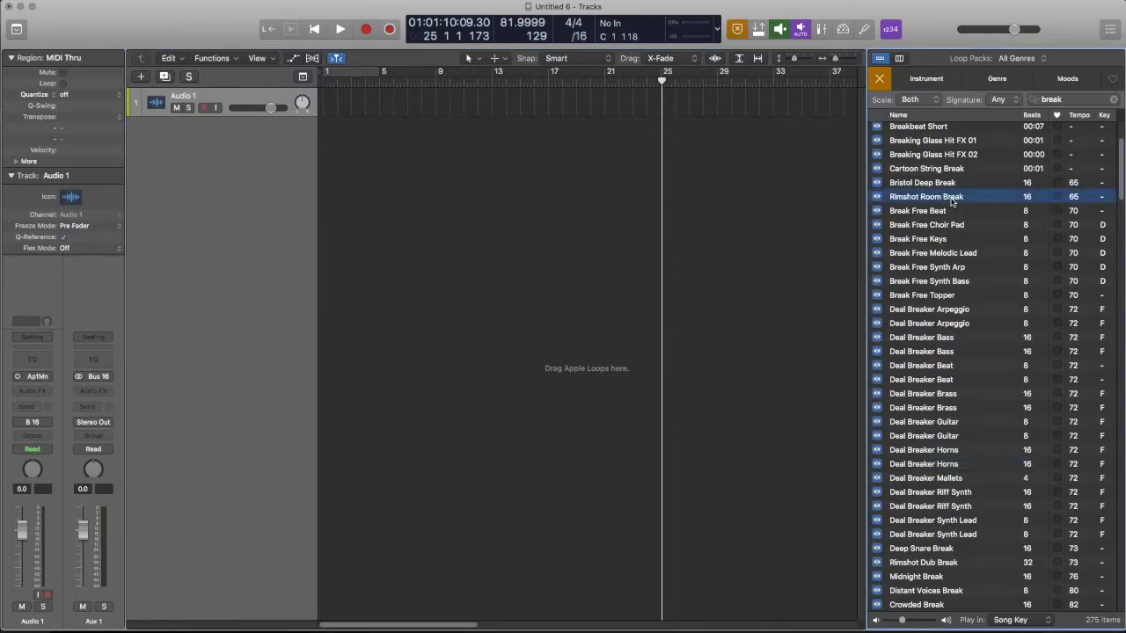
pyautogui.moveTo(945, 199); pyautogui.dragTo(326, 106)
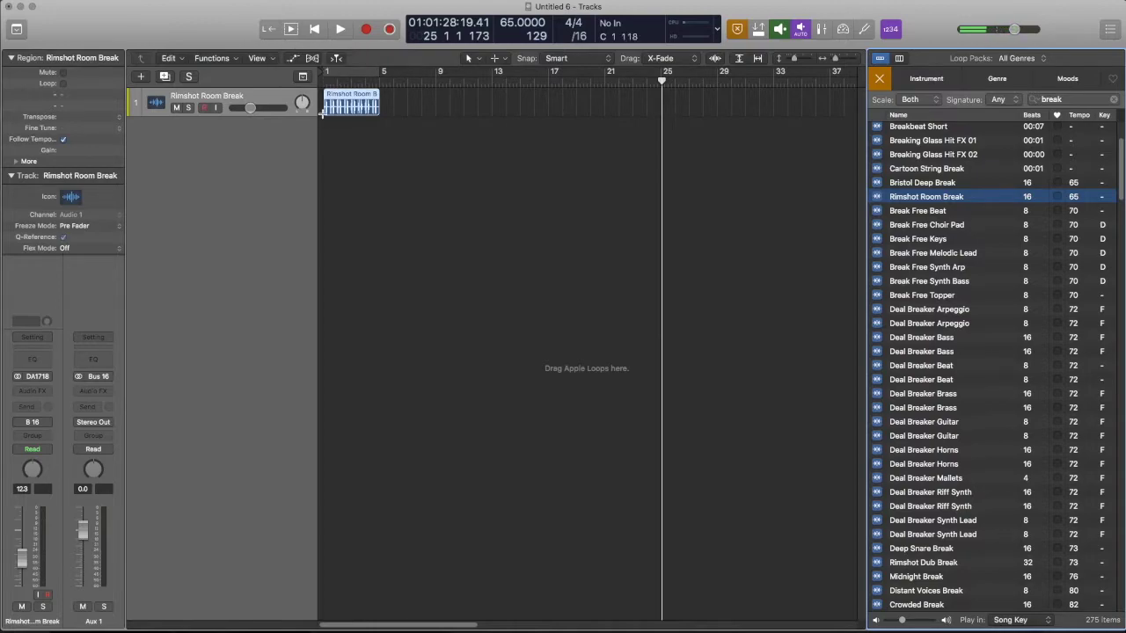
pyautogui.press('super+Right')
pyautogui.press('super+Right')
pyautogui.press('super+Right')
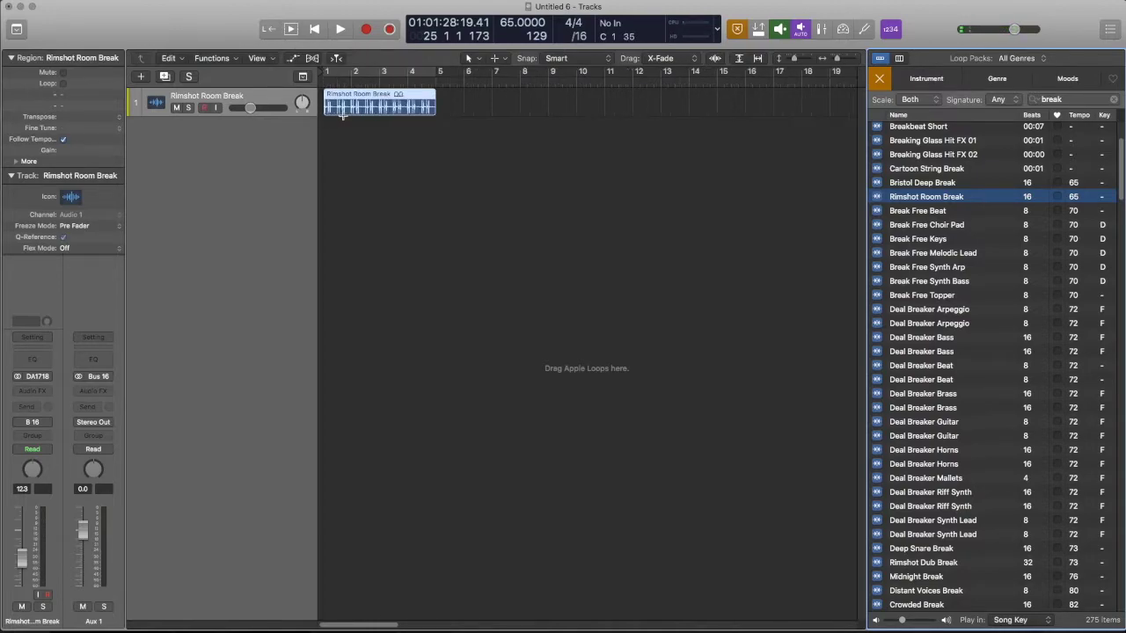
# - Open the Rimshot Room Break region in the audio file editor and show its transient markers across the whole file
pyautogui.press('e')
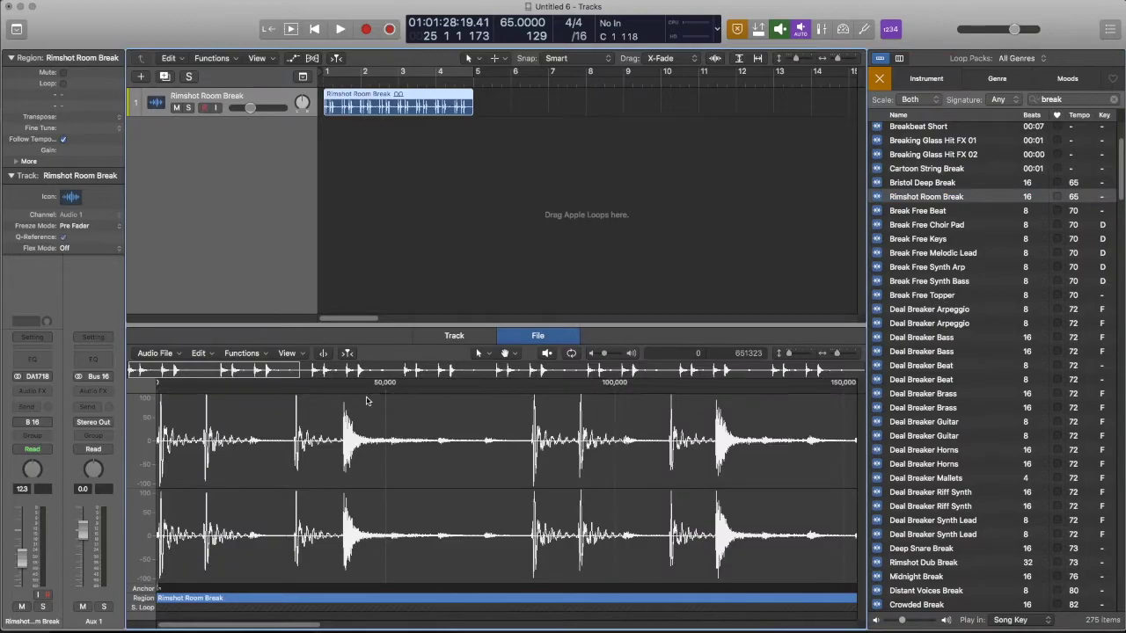
pyautogui.click(324, 354)
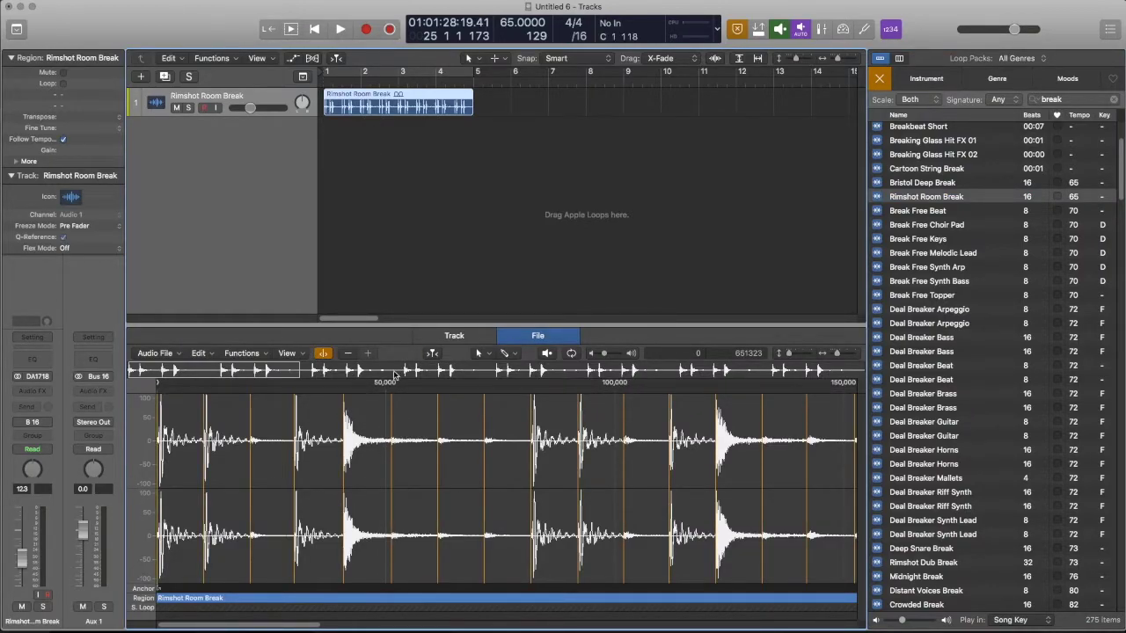
pyautogui.press('super+Left')
pyautogui.press('super+Left')
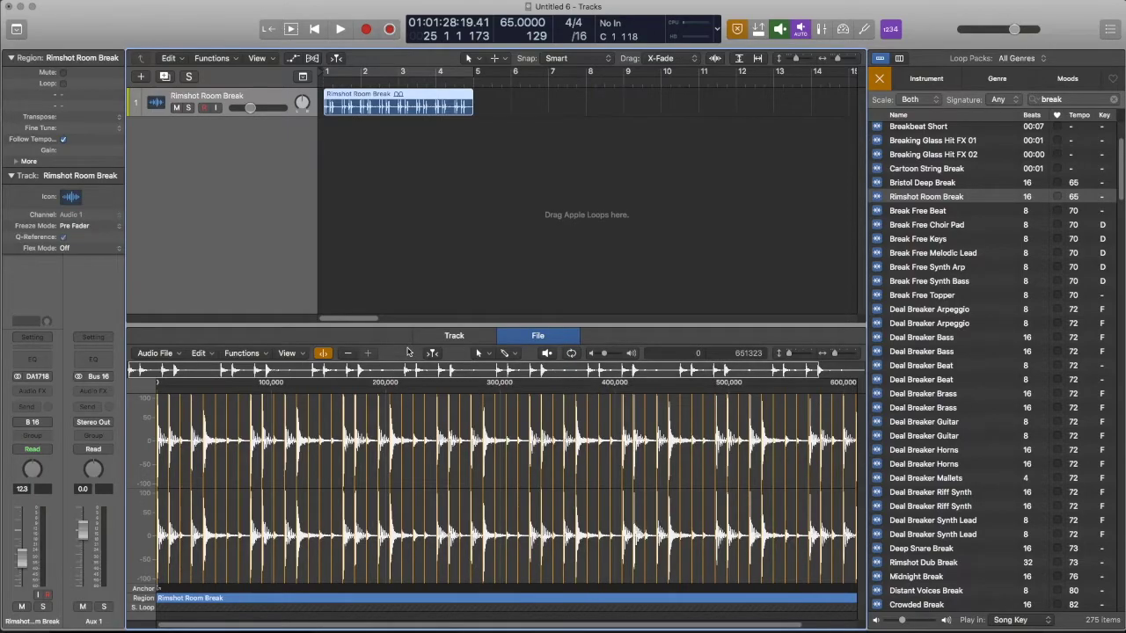
pyautogui.press('super+plus')
# - Convert the Rimshot Room Break region to a new sampler track, creating zones from transient markers and keeping the instrument name Rimshot Room Break
pyautogui.click(283, 103)
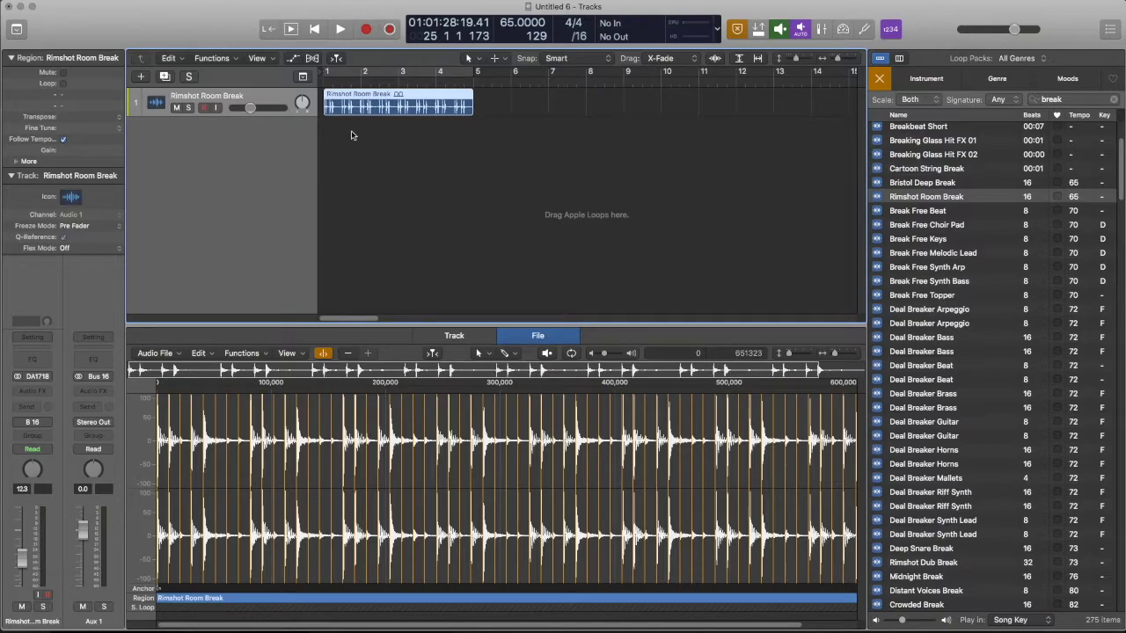
pyautogui.rightClick(418, 106)
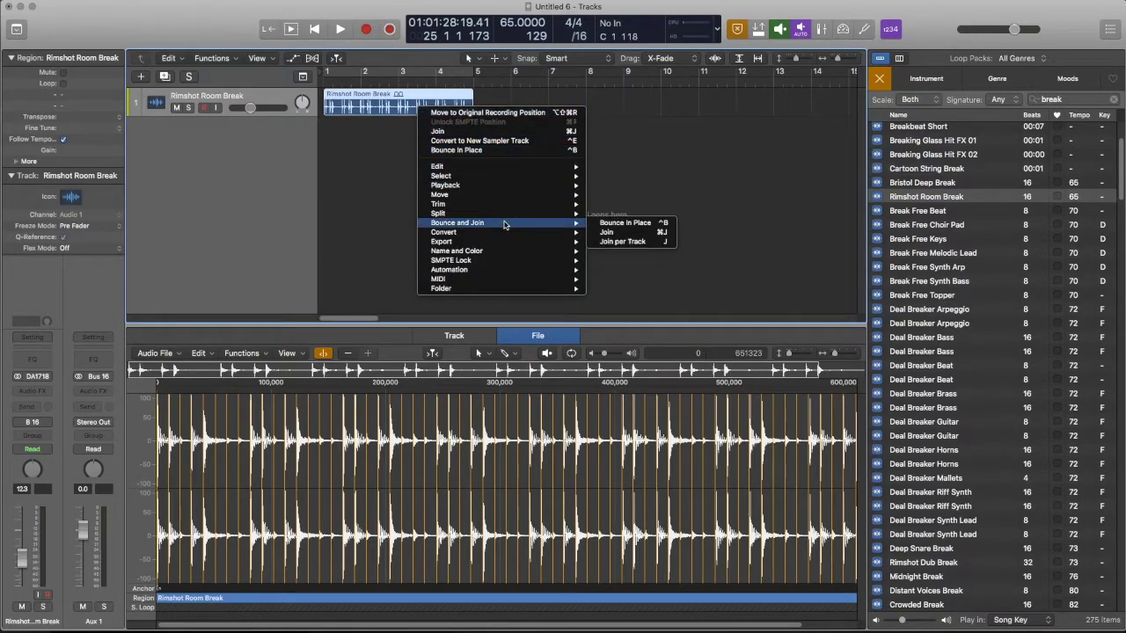
pyautogui.moveTo(551, 233)
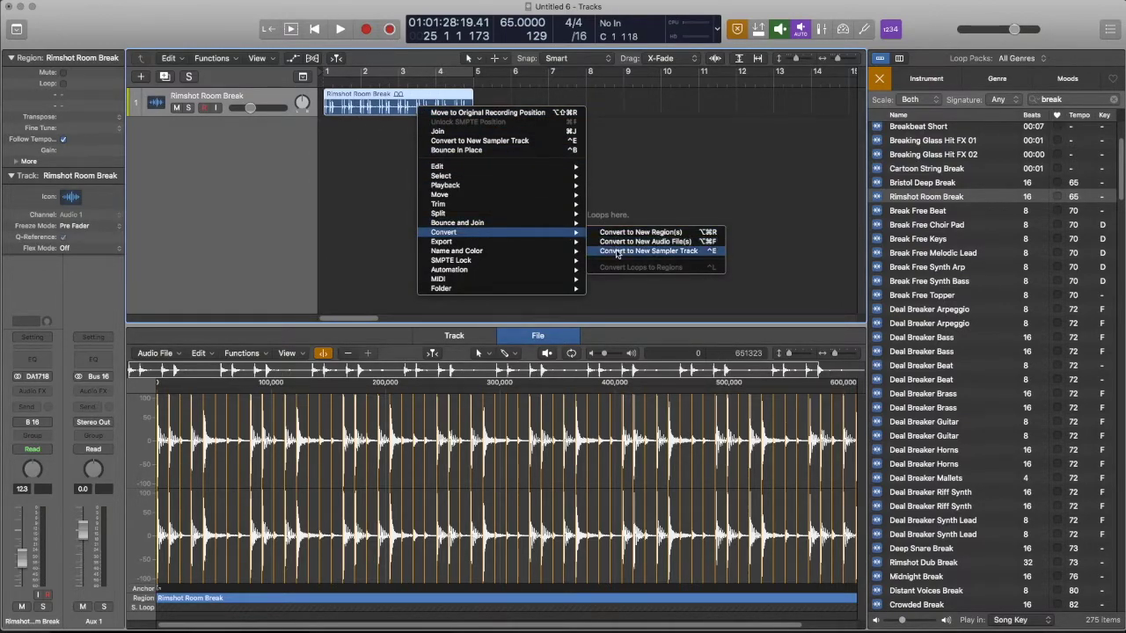
pyautogui.click(379, 115)
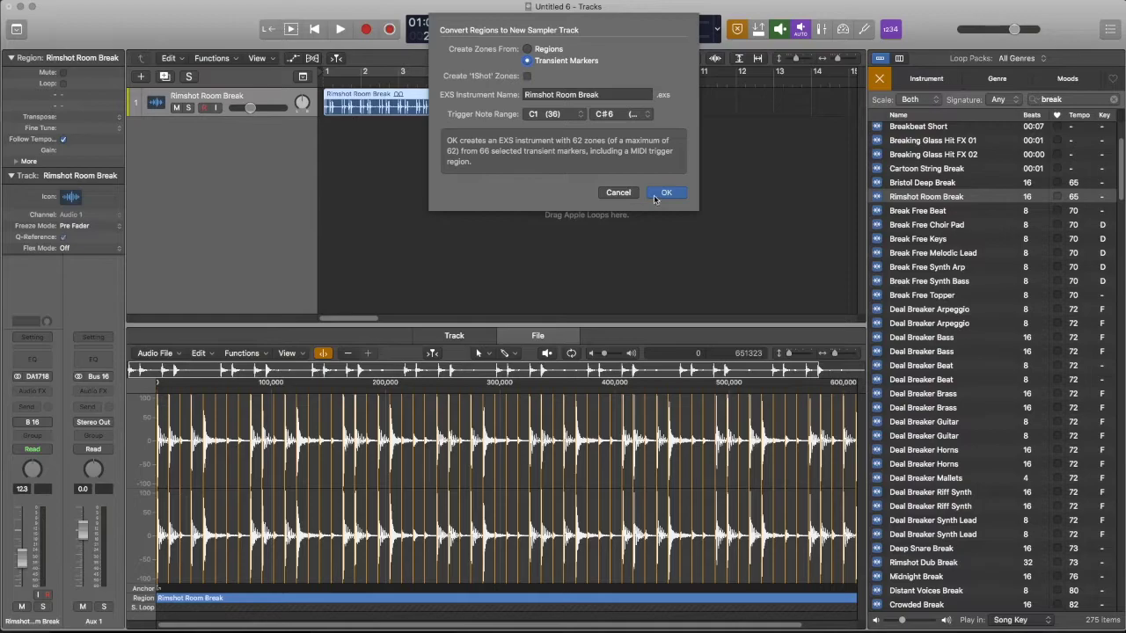
pyautogui.click(603, 91)
pyautogui.tripleClick(603, 91)
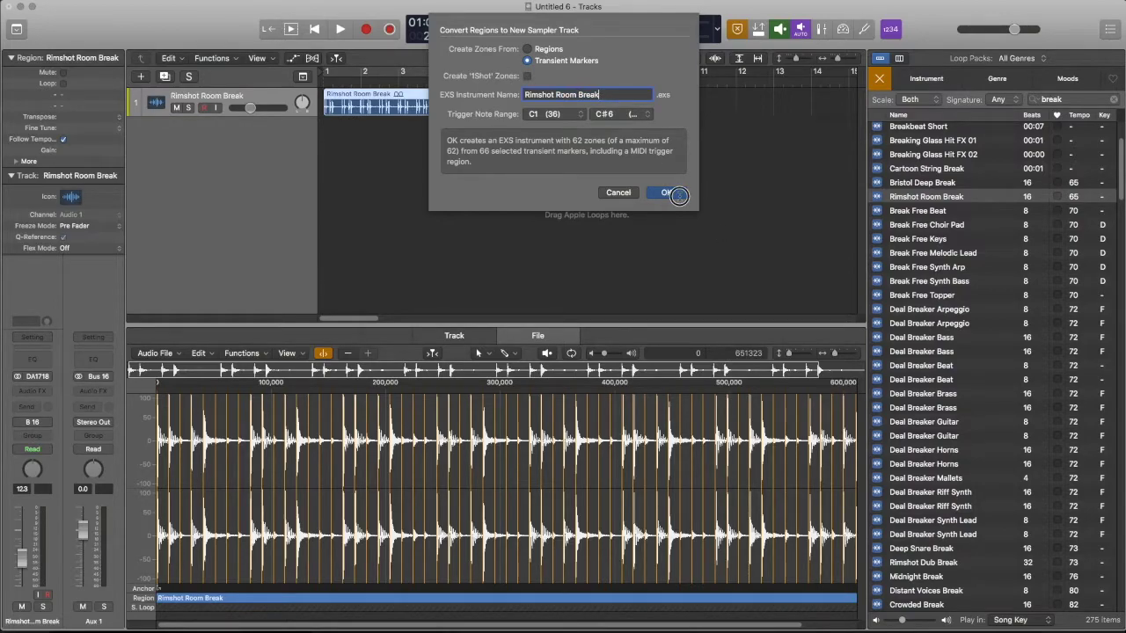
pyautogui.click(677, 192)
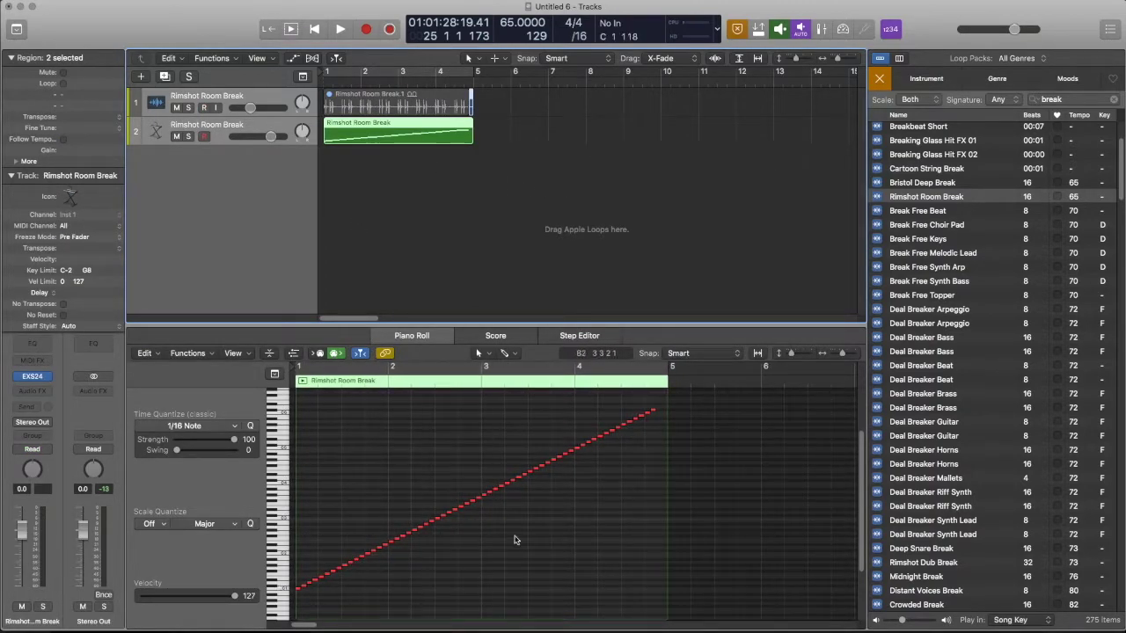
# - Play the sliced MIDI region from the start and select only the new sampler track
pyautogui.press('Return')
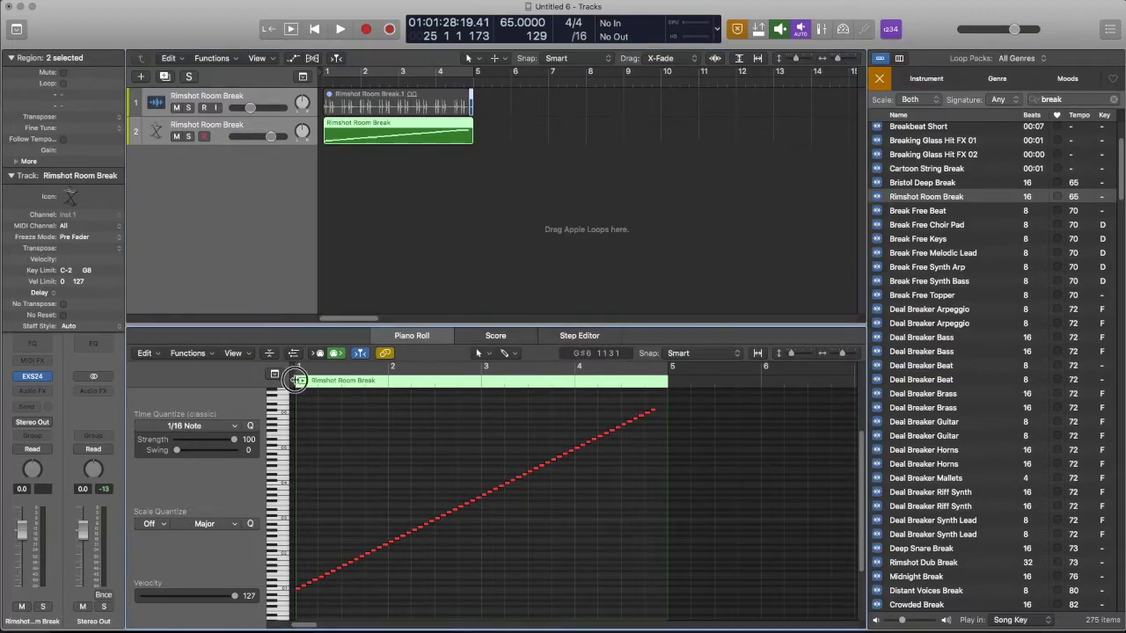
pyautogui.press('space')
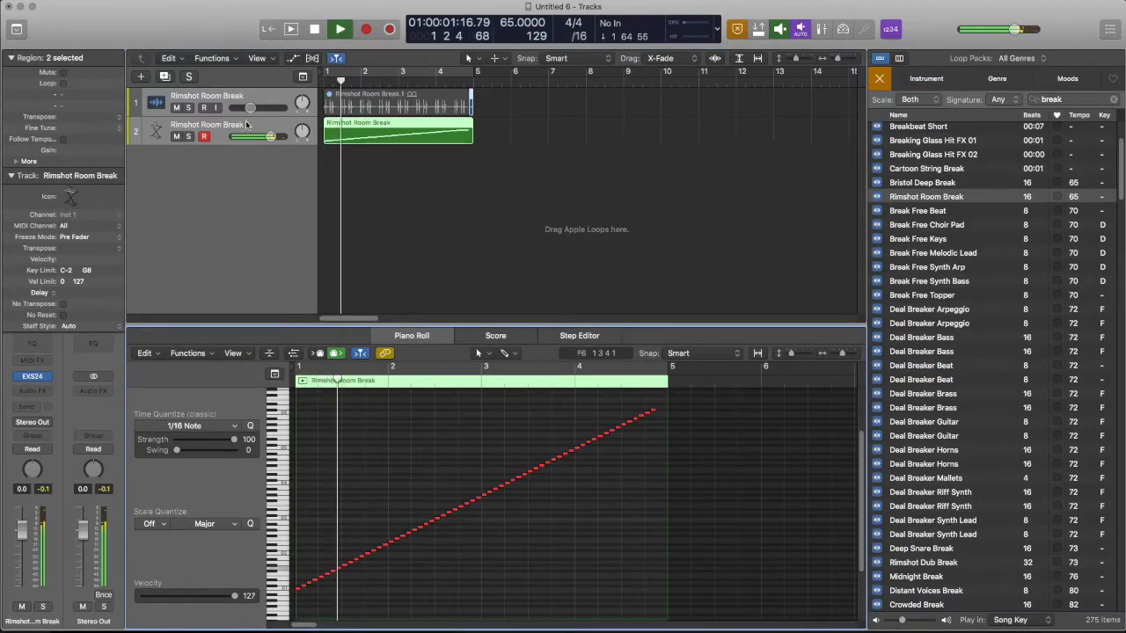
pyautogui.click(245, 127)
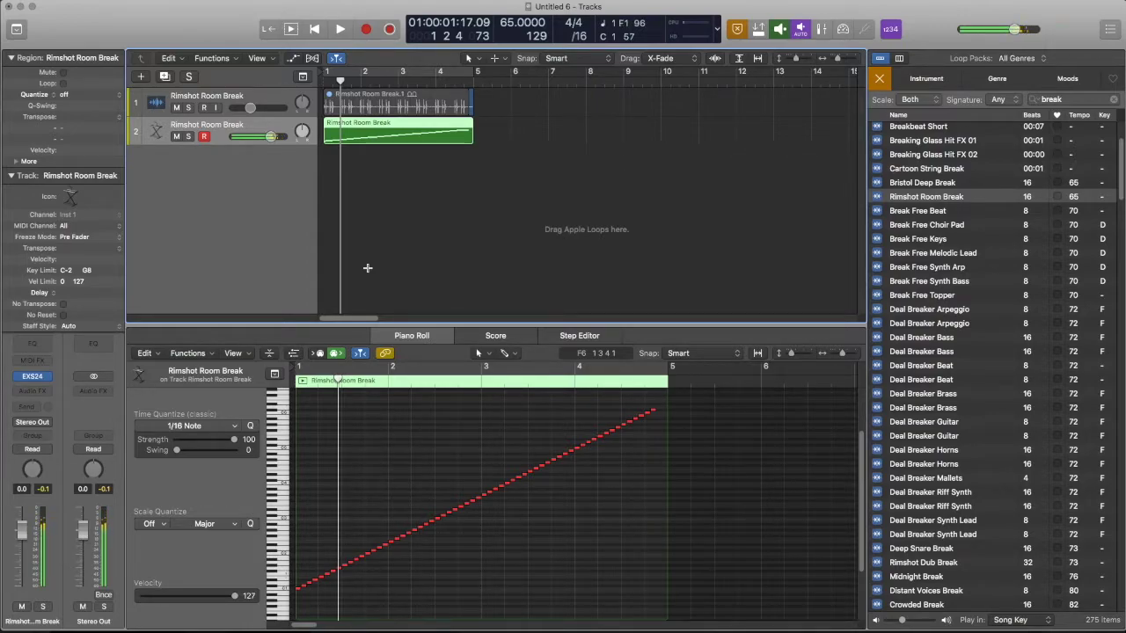
# - Place the playhead at bar 7 and set the project tempo to 80
pyautogui.click(546, 83)
pyautogui.press('r')
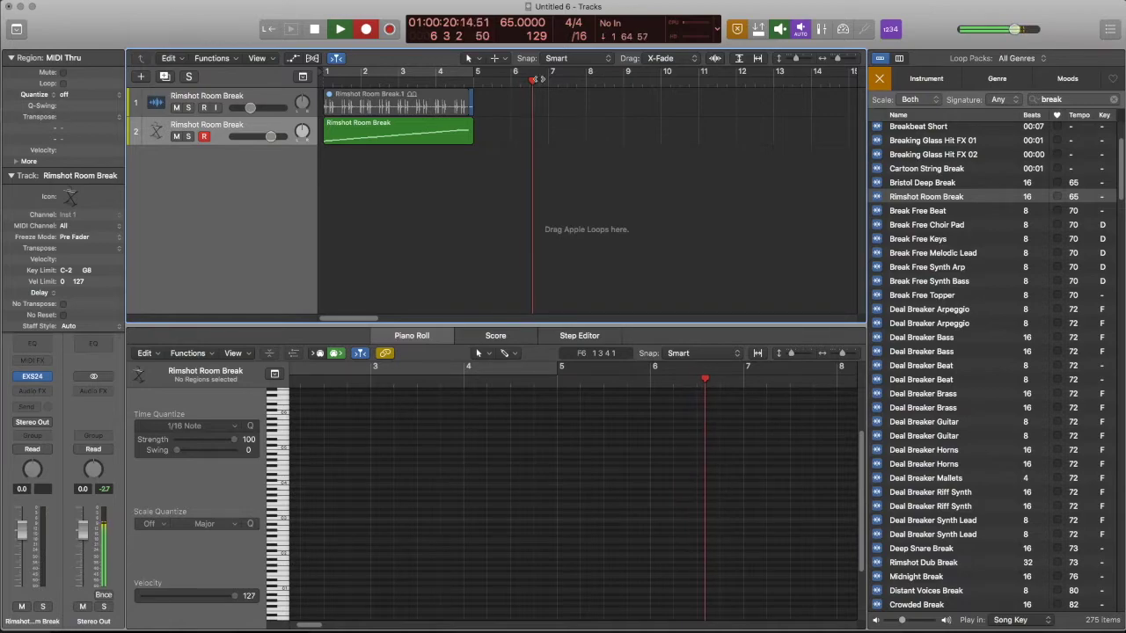
pyautogui.press('space')
pyautogui.click(513, 24)
pyautogui.moveTo(514, 22); pyautogui.dragTo(510, 3)
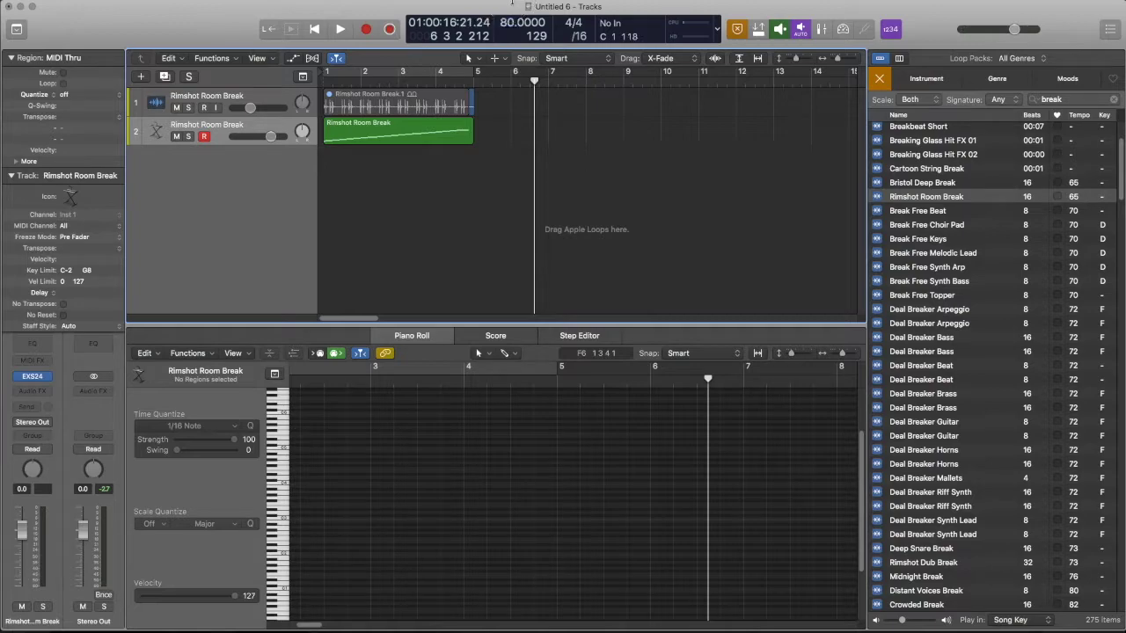
# - Record a new drum pattern about four bars long on the sampler track, starting at bar 7
pyautogui.press('space')
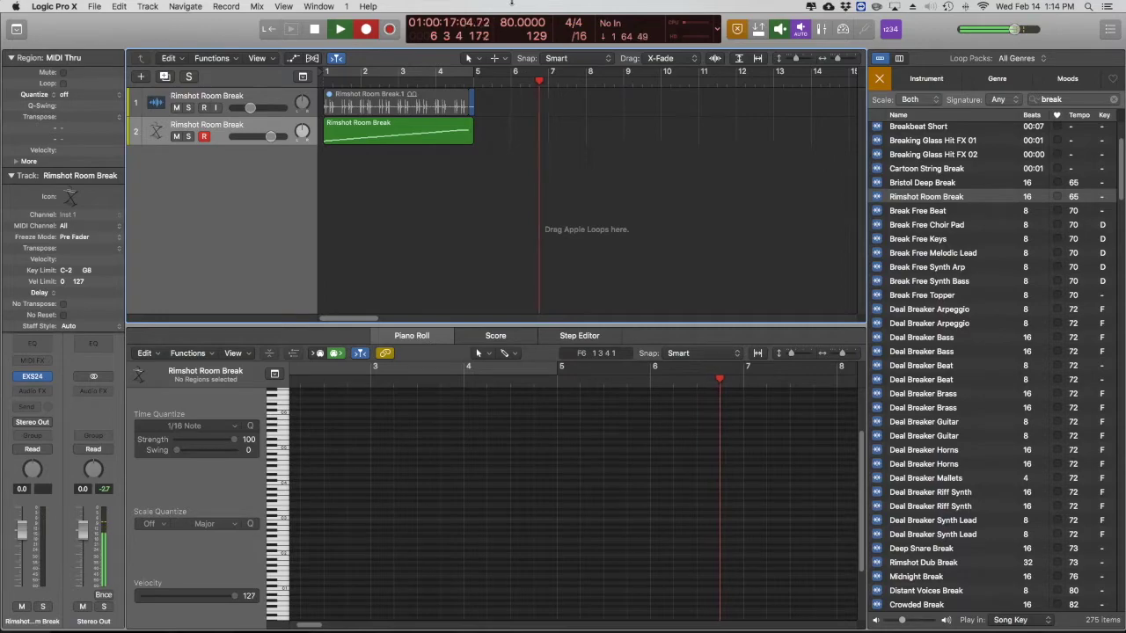
pyautogui.press('r')
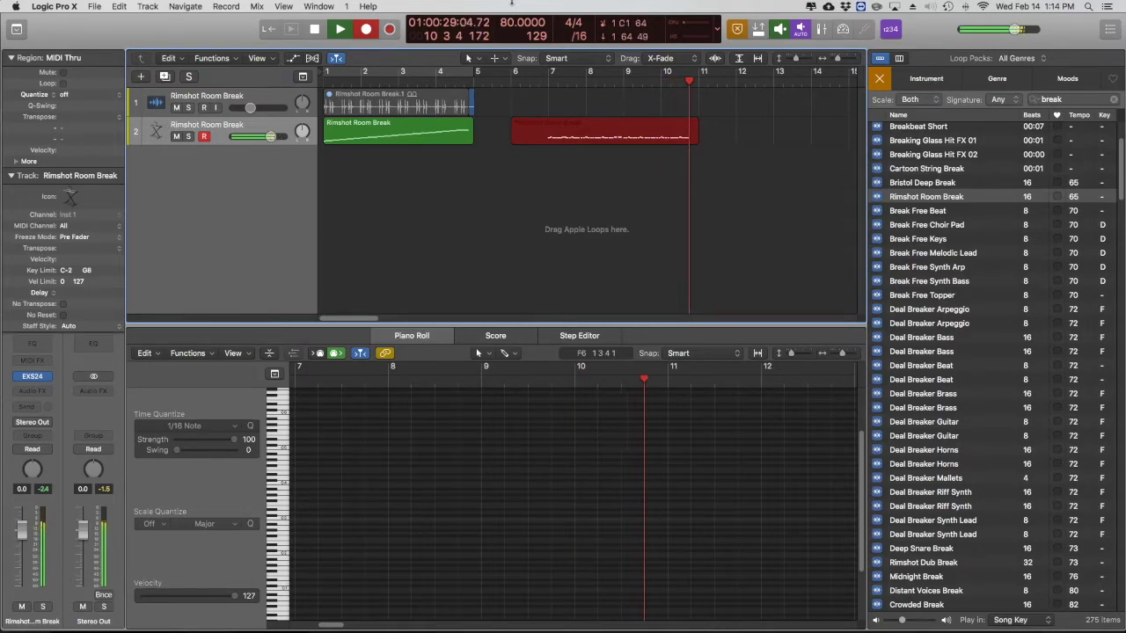
pyautogui.press('space')
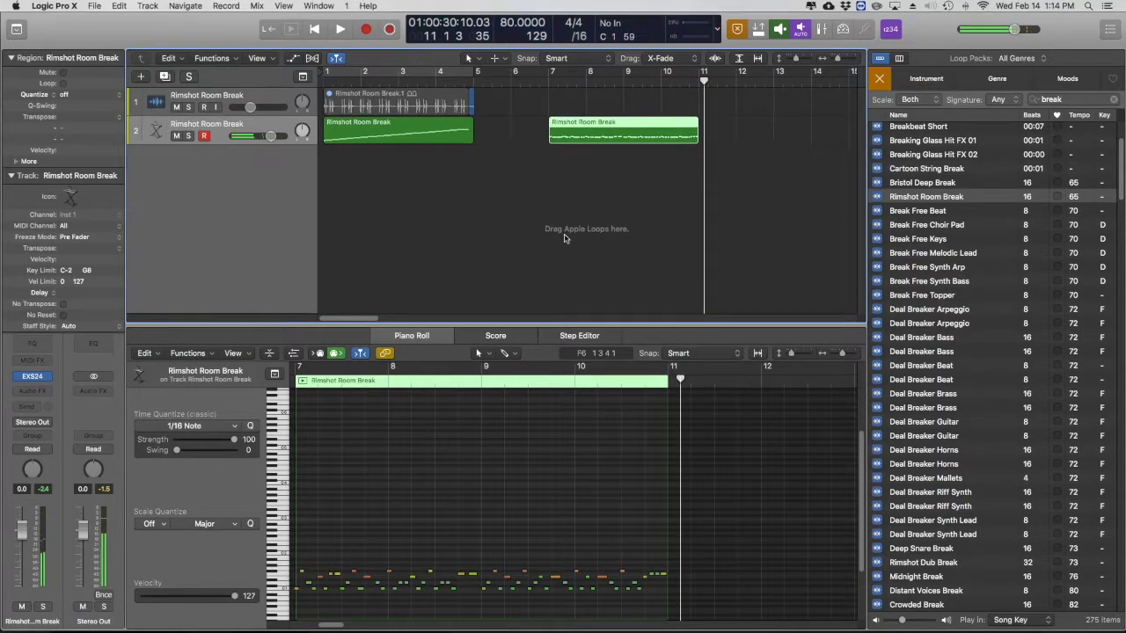
pyautogui.scroll(-2, 545, 427)
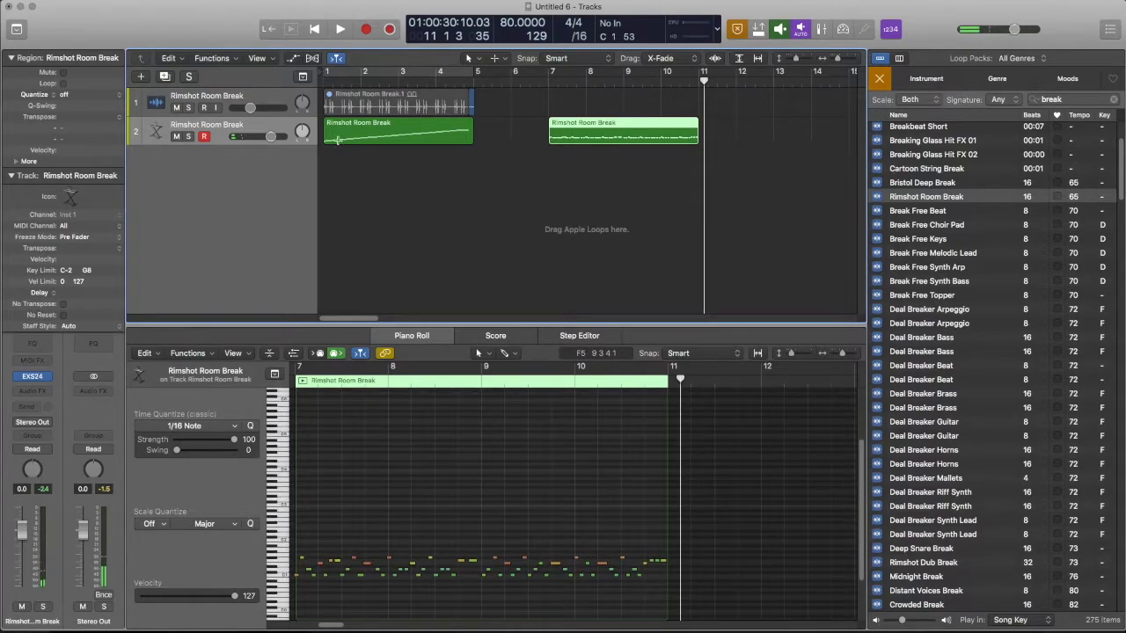
# - In the EXS24 instrument editor, set the C#2 zone's coarse pitch to -13 and enable its 1Shot and Reverse playback
pyautogui.click(34, 376)
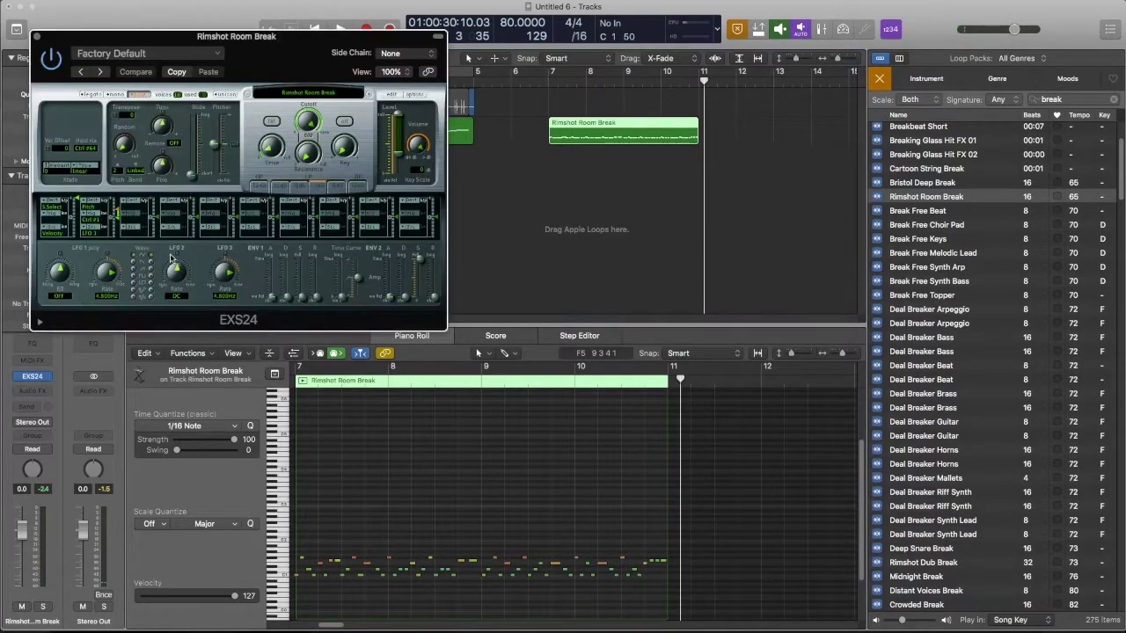
pyautogui.click(386, 95)
pyautogui.click(591, 240)
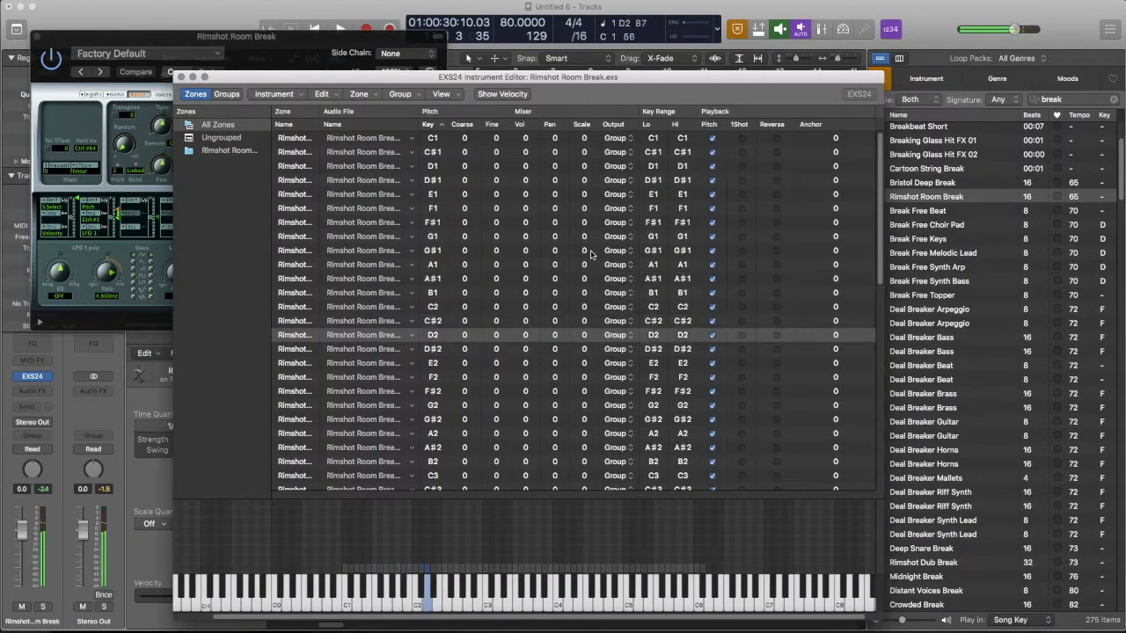
pyautogui.moveTo(464, 319); pyautogui.dragTo(464, 365)
pyautogui.click(741, 316)
pyautogui.click(775, 317)
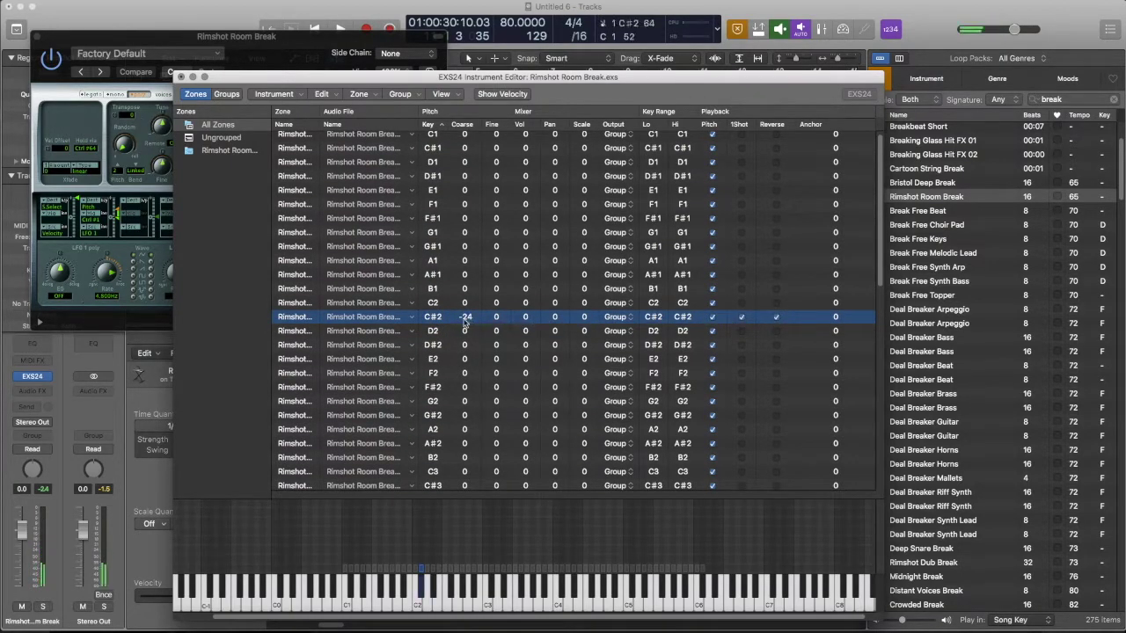
pyautogui.moveTo(465, 324)
pyautogui.mouseDown()
pyautogui.moveTo(460, 297)
pyautogui.moveTo(471, 317)
pyautogui.mouseUp()
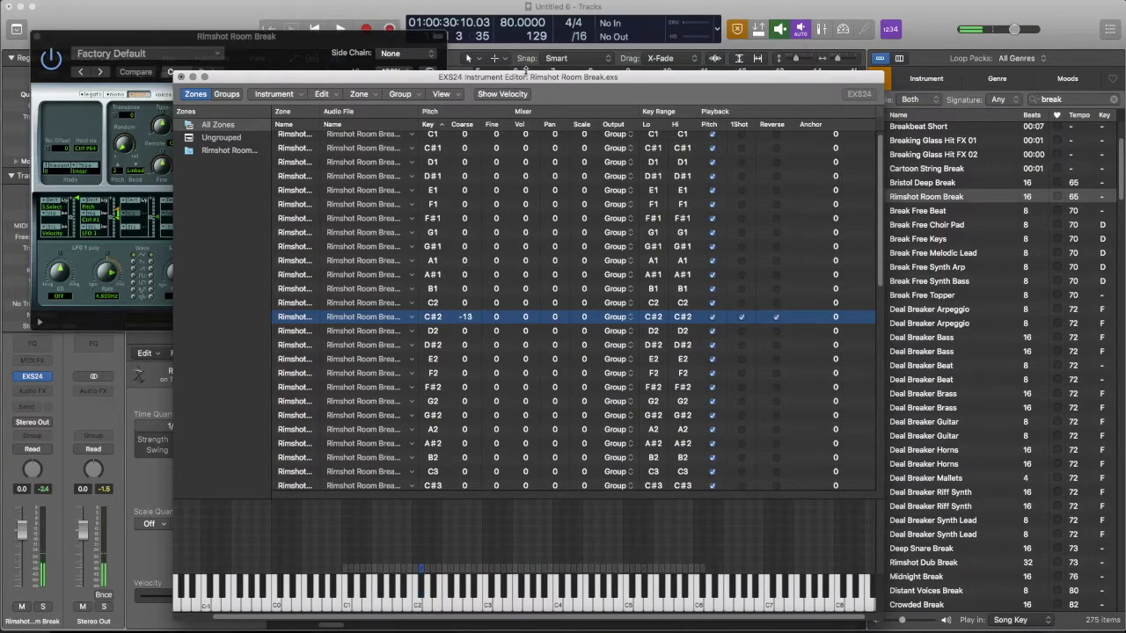
pyautogui.press('super+w')
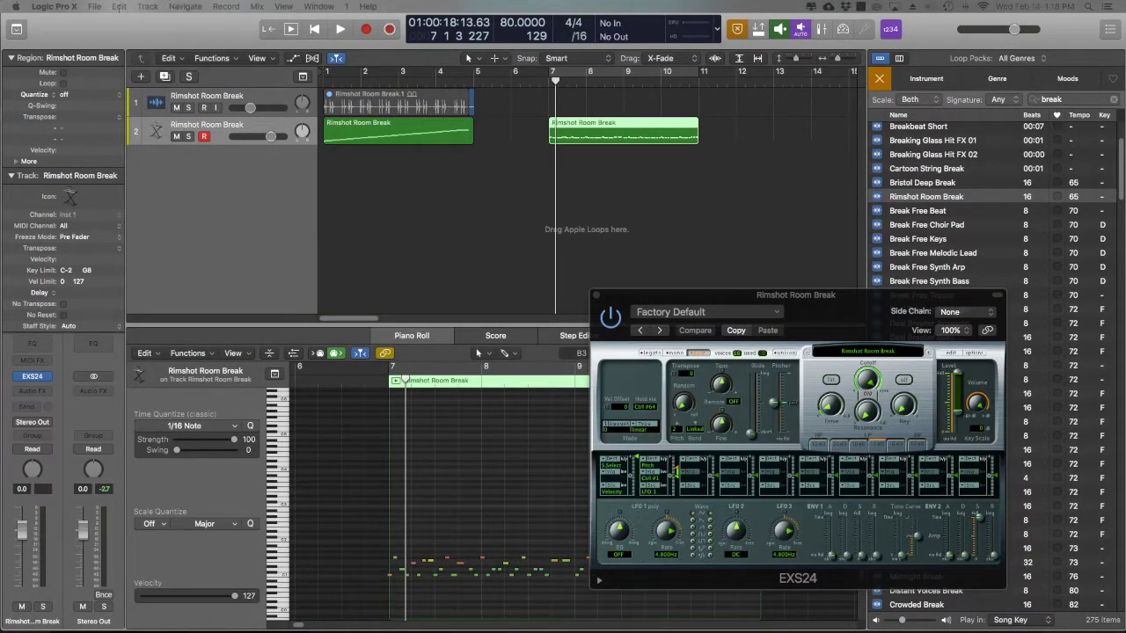
# - Add a new track with the same instrument as the Rimshot Room Break sampler track
pyautogui.click(211, 58)
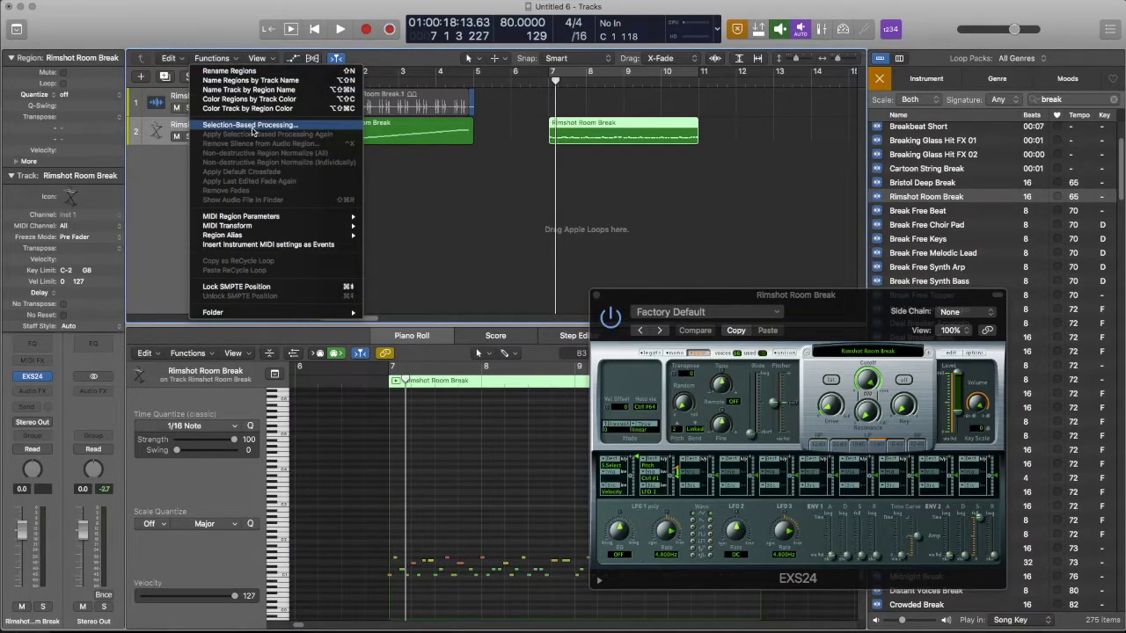
pyautogui.press('Escape')
pyautogui.click(151, 6)
pyautogui.moveTo(187, 77)
pyautogui.press('super+d')
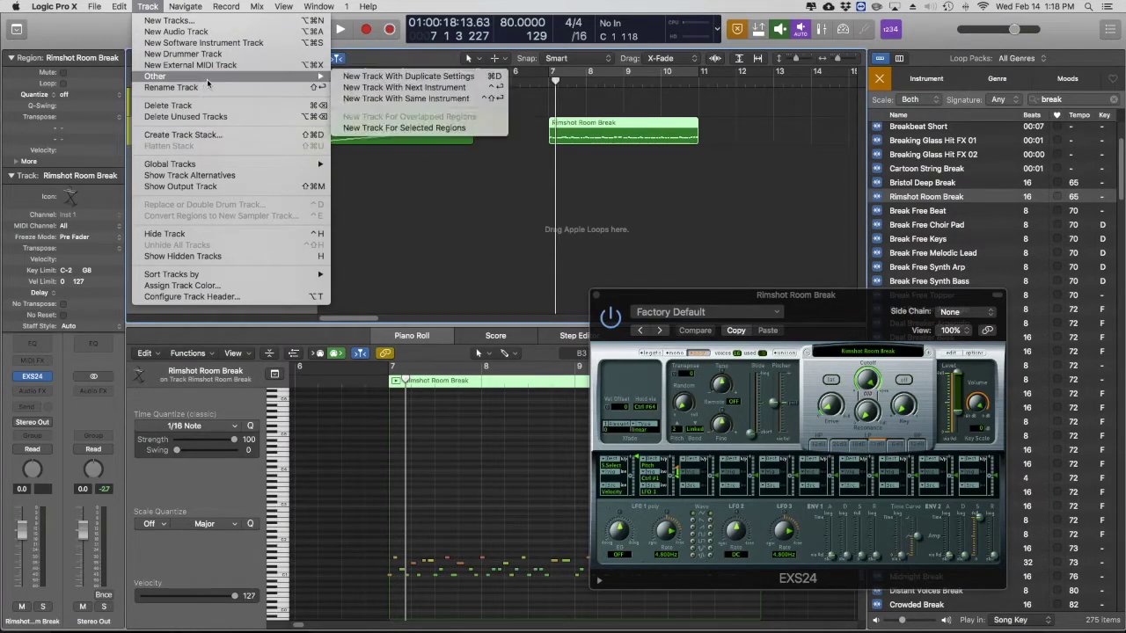
pyautogui.click(417, 99)
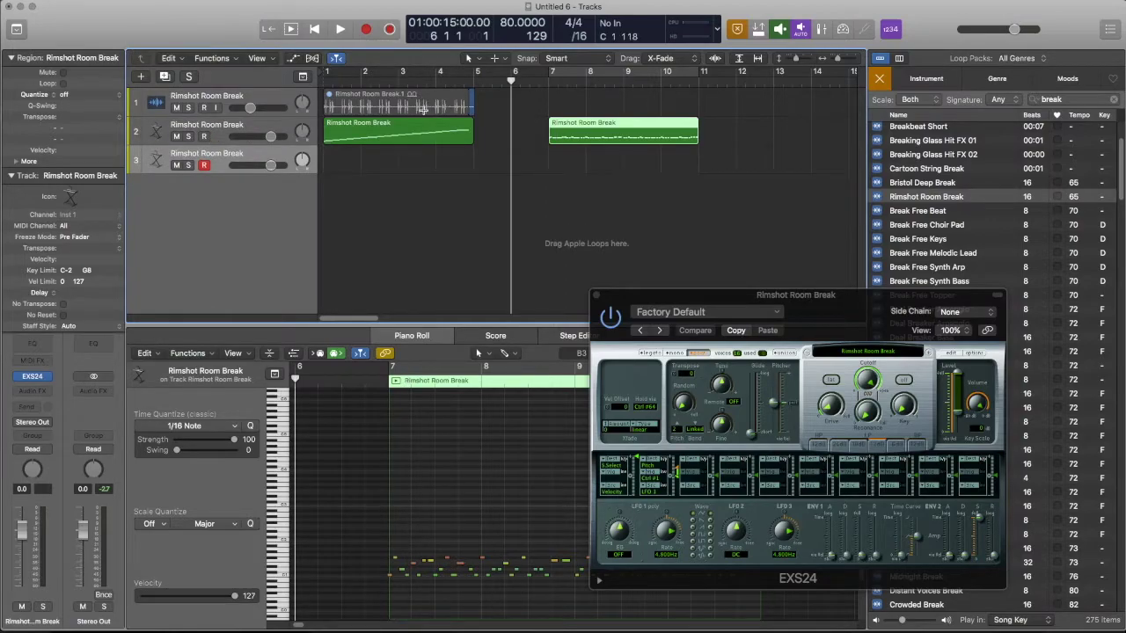
# - Record a second MIDI part on track 3 alongside the drum pattern and return the playhead to bar 7
pyautogui.press('r')
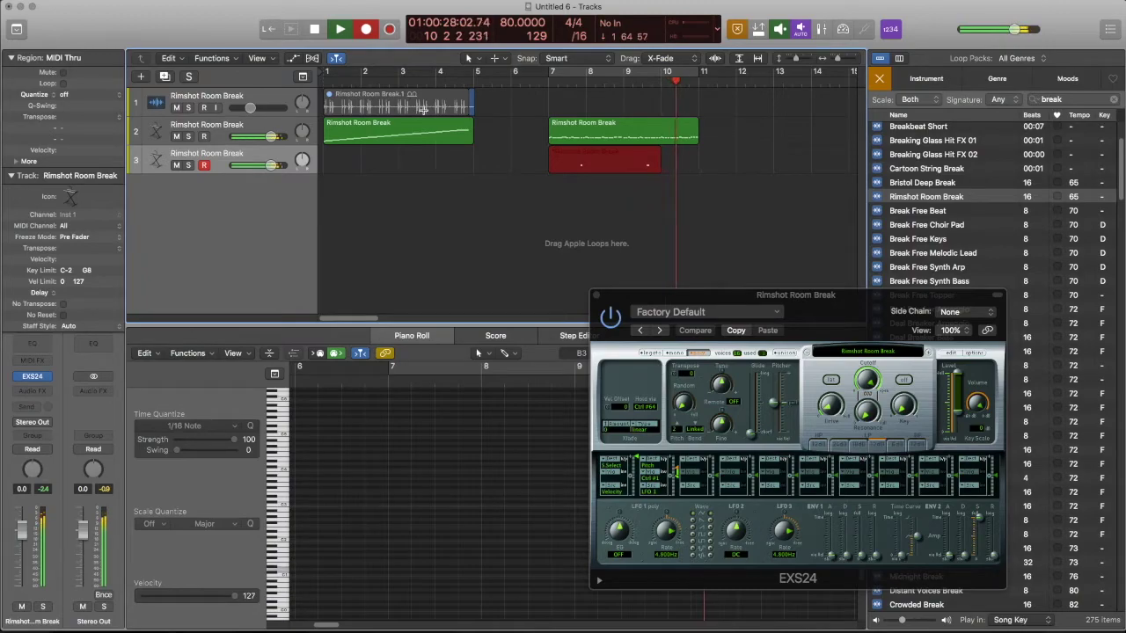
pyautogui.press('space')
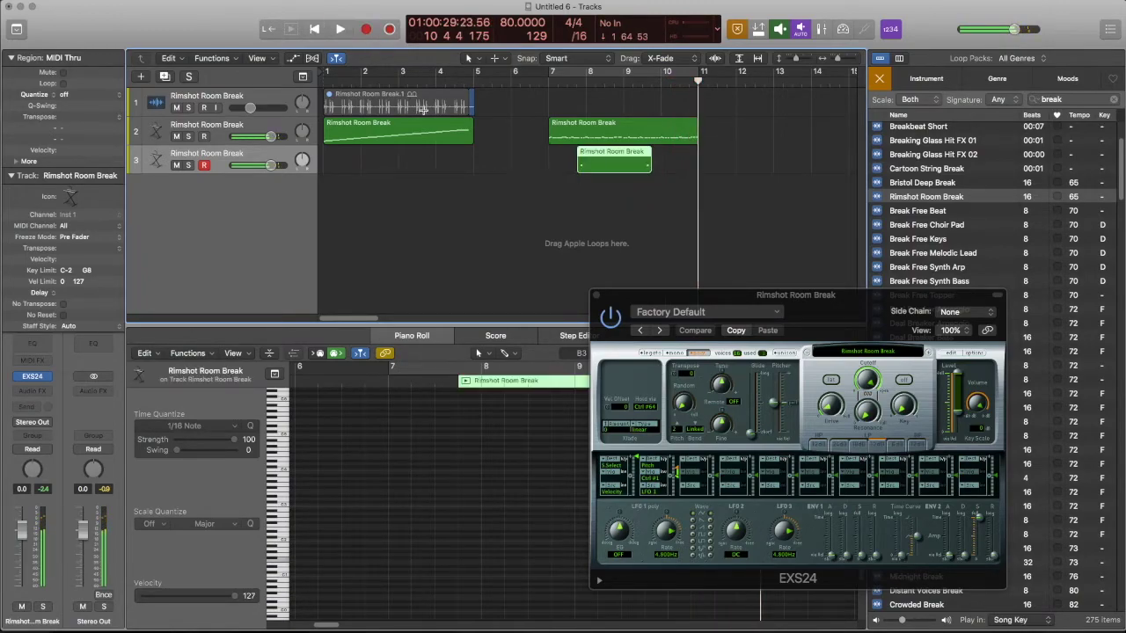
pyautogui.click(547, 82)
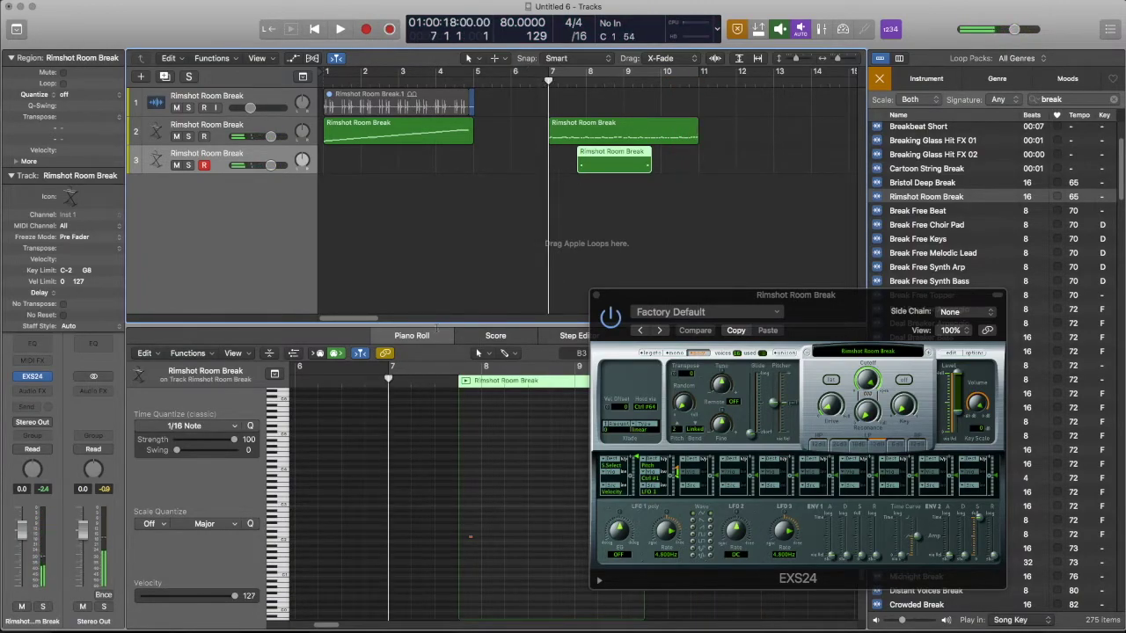
# - Add the Break Free Keys loop on a new track at bar 1 and open it in the audio file editor
pyautogui.click(953, 241)
pyautogui.scroll(-4, 956, 245)
pyautogui.moveTo(931, 176); pyautogui.dragTo(350, 186)
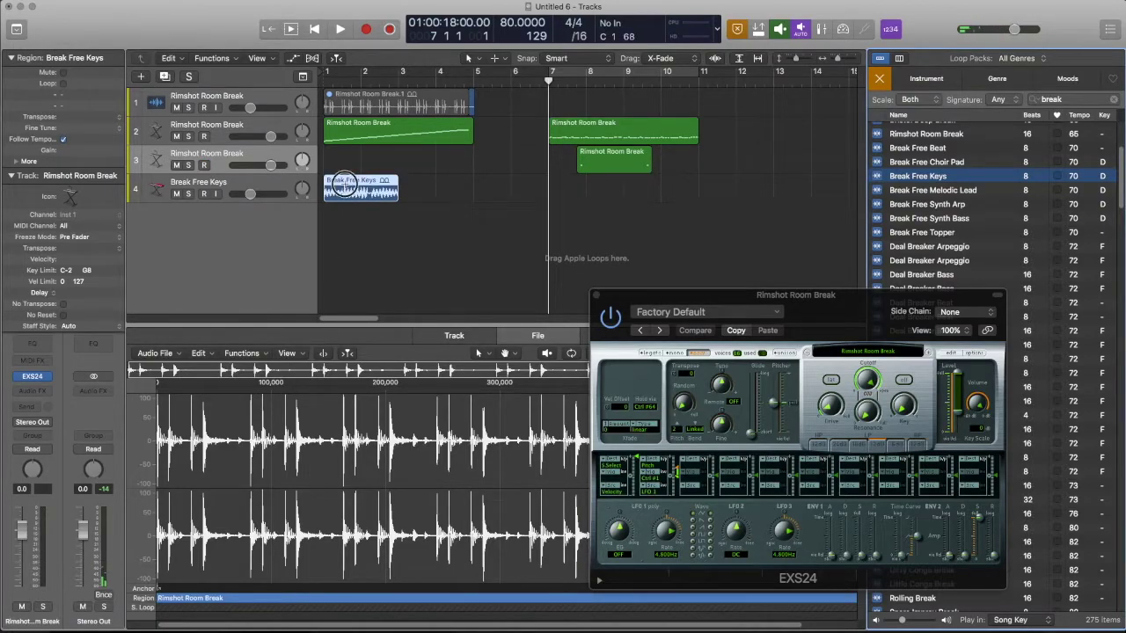
pyautogui.doubleClick(346, 186)
pyautogui.doubleClick(349, 189)
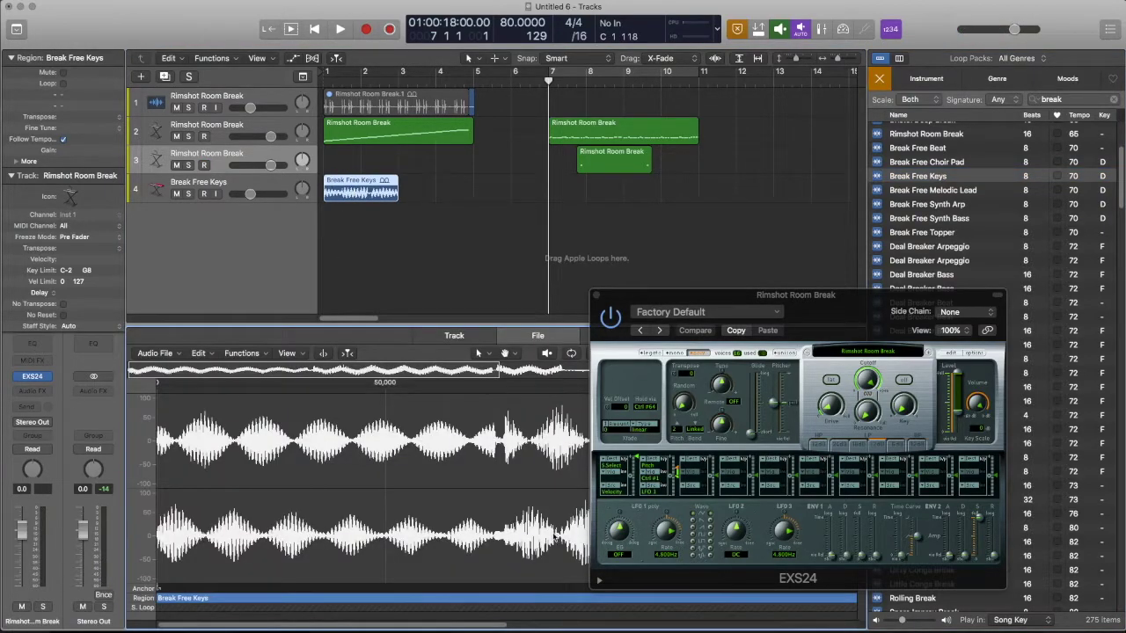
# - Detect the transient markers of the Break Free Keys loop and return the playhead to bar 1
pyautogui.click(323, 353)
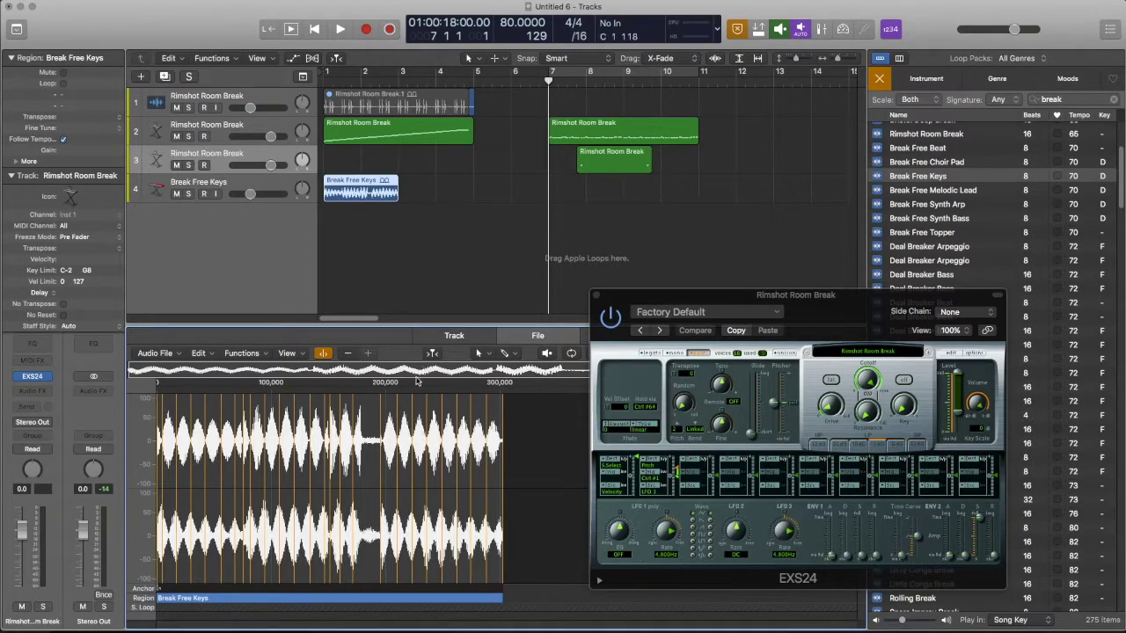
pyautogui.press('Return')
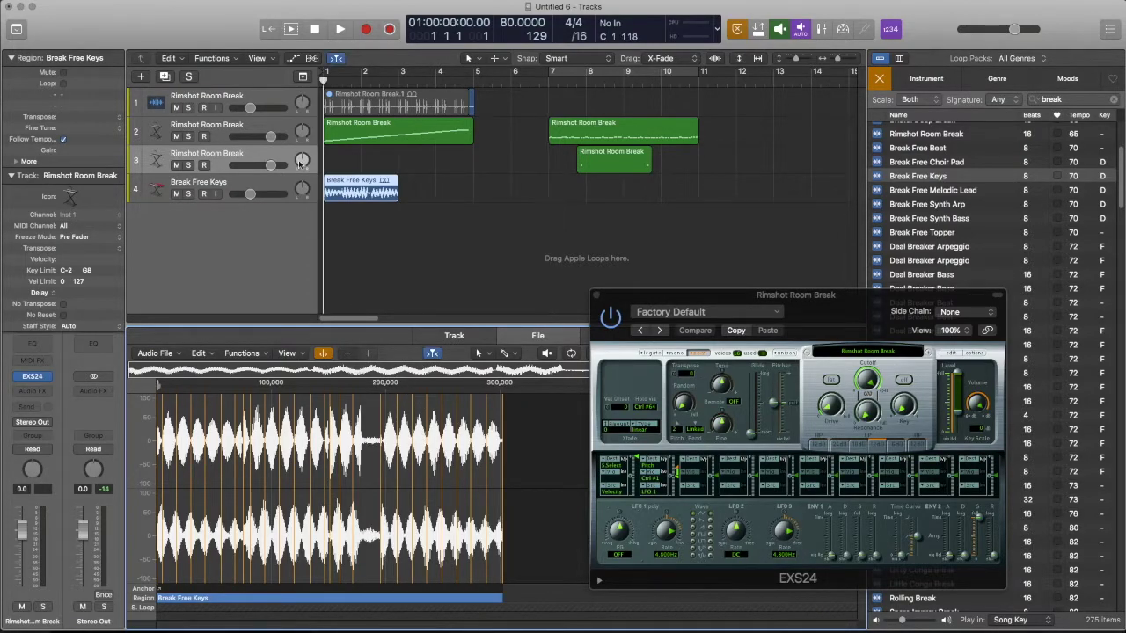
pyautogui.click(176, 137)
pyautogui.press('space')
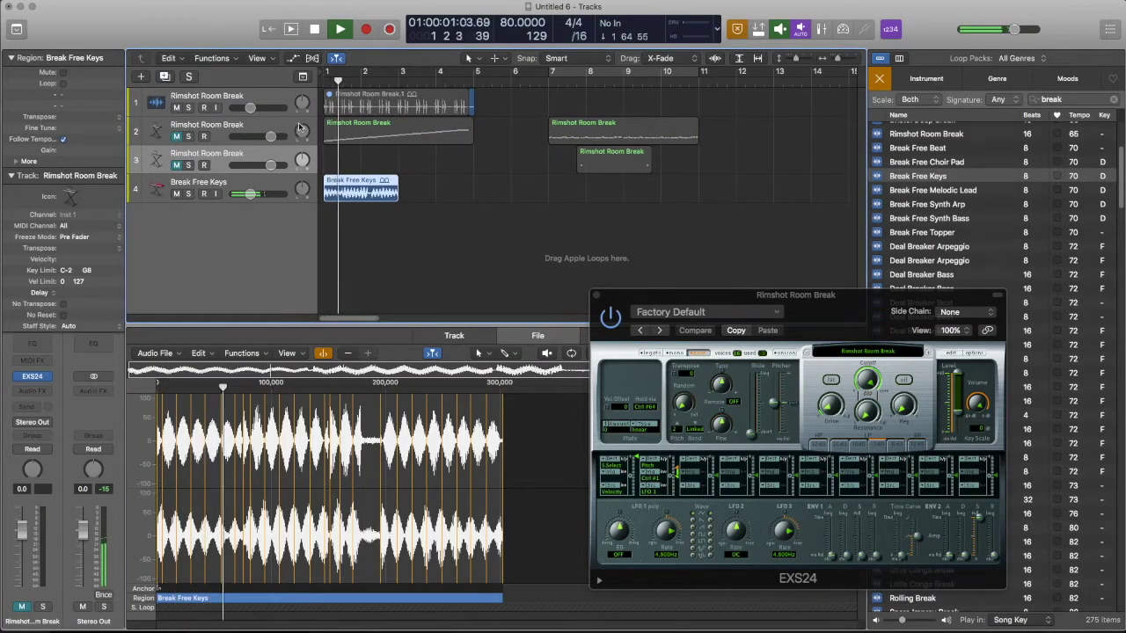
pyautogui.press('space')
pyautogui.click(188, 138)
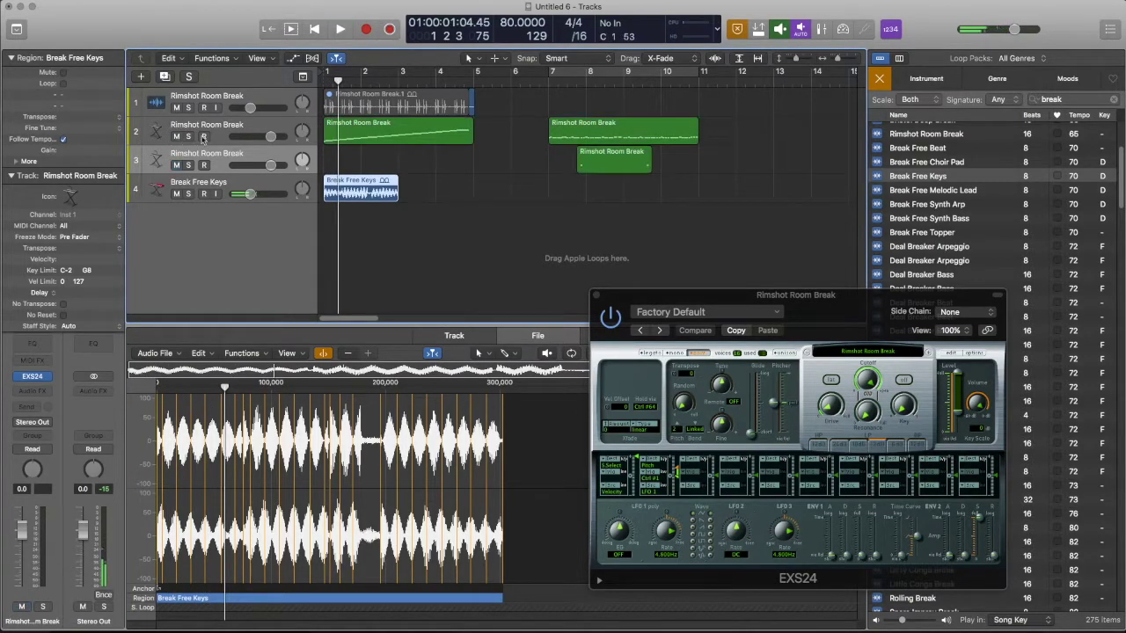
# - Mute the Rimshot Room Break trigger region at bar 1 of track 2 and play the project from the beginning
pyautogui.doubleClick(431, 132)
pyautogui.hotkey('ctrl', 'm')
pyautogui.press('space')
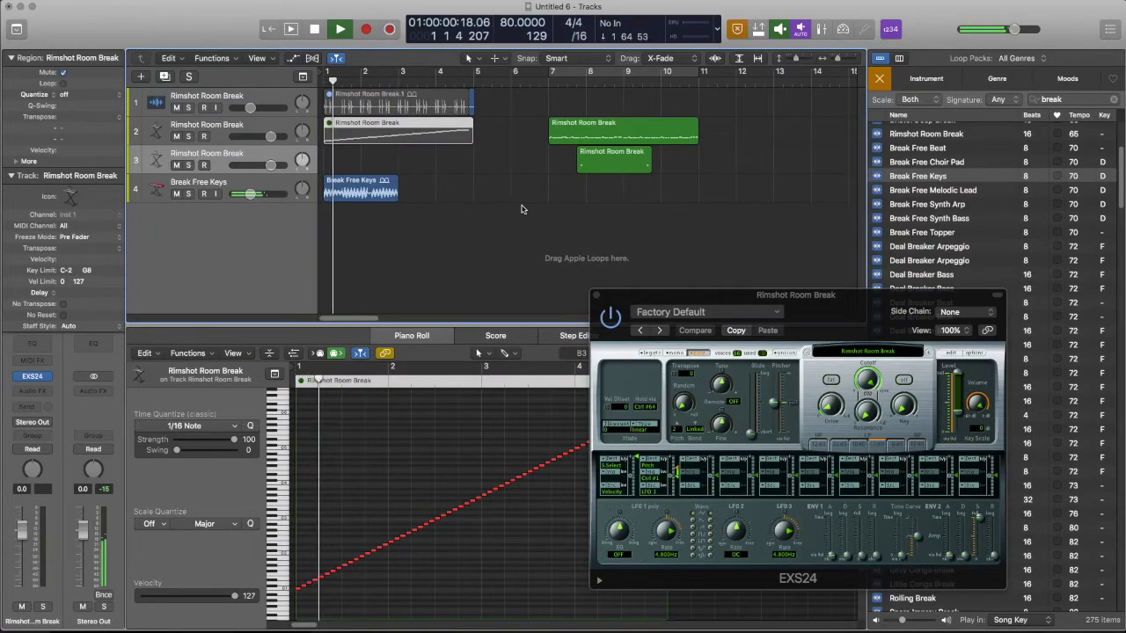
# - Reopen the Break Free Keys loop in the audio file editor, show its transients and reduce the number of markers by seven steps
pyautogui.doubleClick(356, 187)
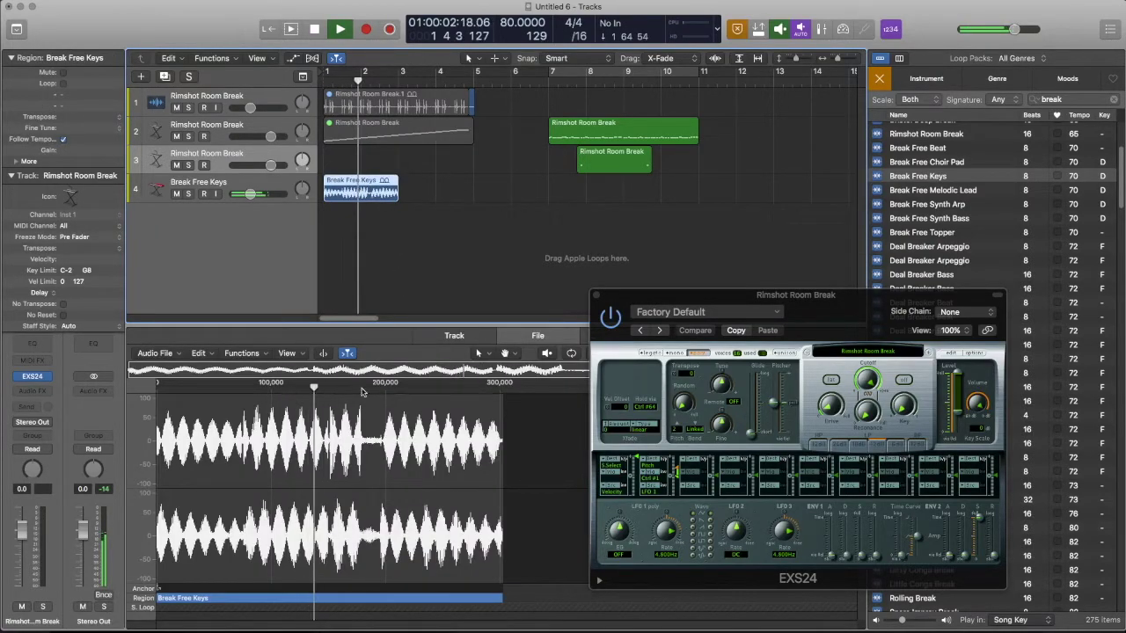
pyautogui.click(322, 352)
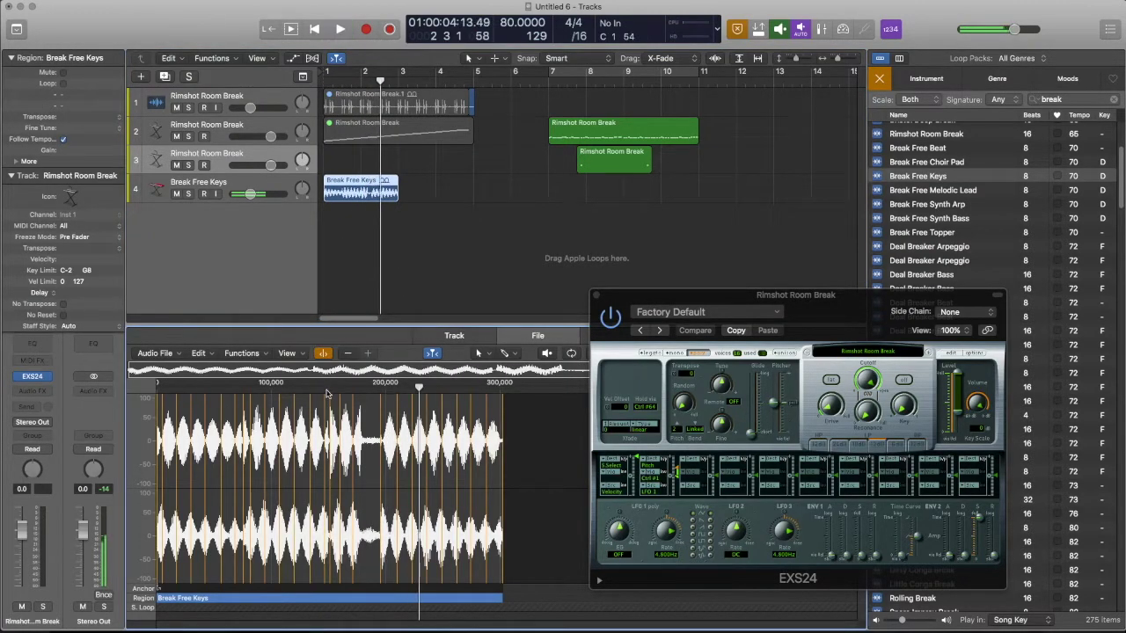
pyautogui.click(350, 353)
pyautogui.click(349, 354)
pyautogui.click(350, 353)
pyautogui.click(349, 354)
pyautogui.click(349, 353)
pyautogui.click(349, 354)
pyautogui.click(349, 353)
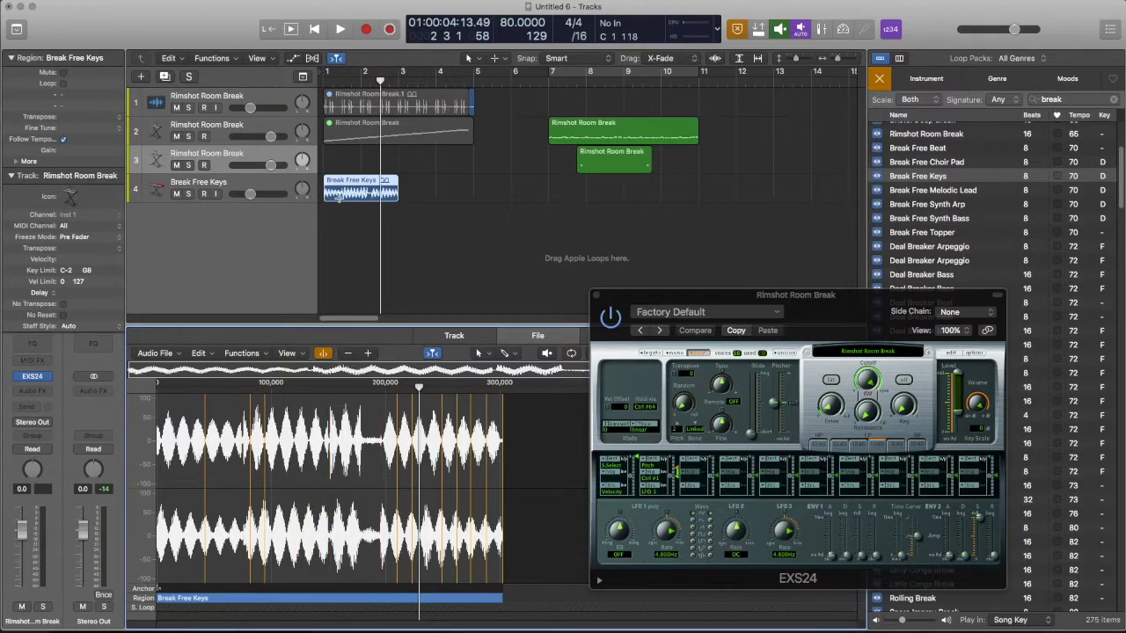
# - Leave transient editing and split the Break Free Keys region at bar 1 beat 3, at bar 2 and just after bar 2 beat 2
pyautogui.scroll(10, 341, 201)
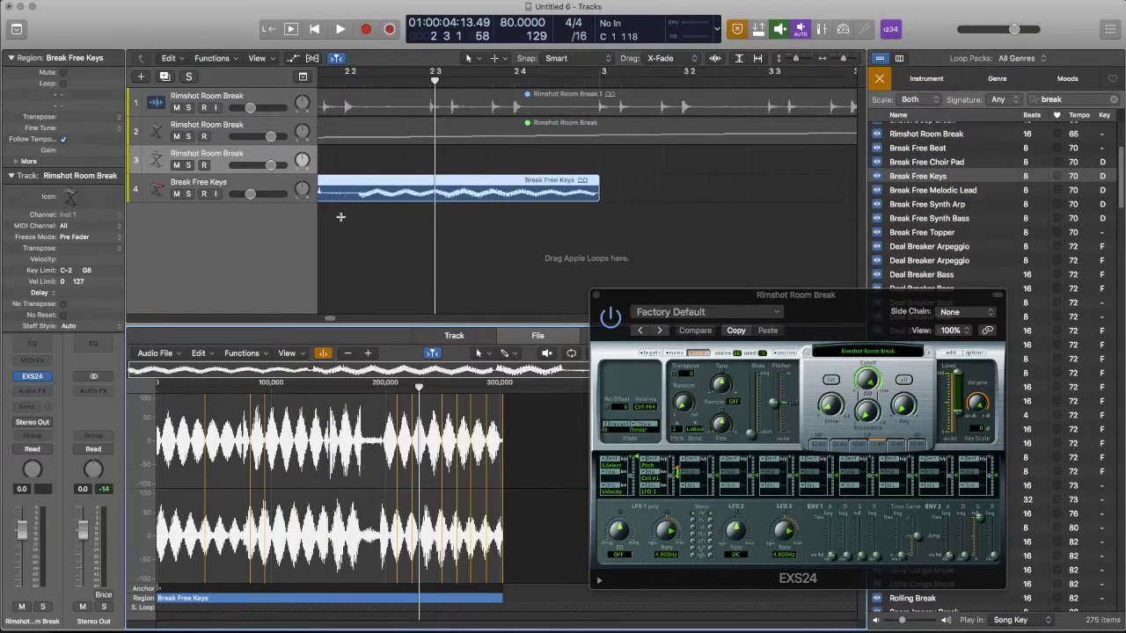
pyautogui.click(331, 353)
pyautogui.hscroll(-5, 587, 194)
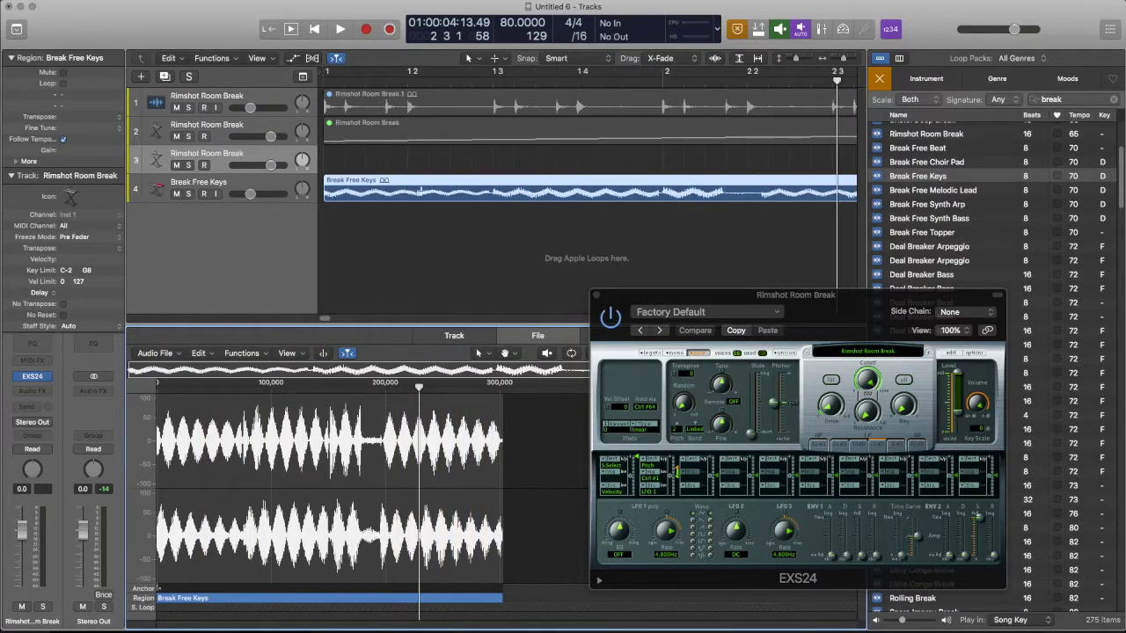
pyautogui.click(493, 192)
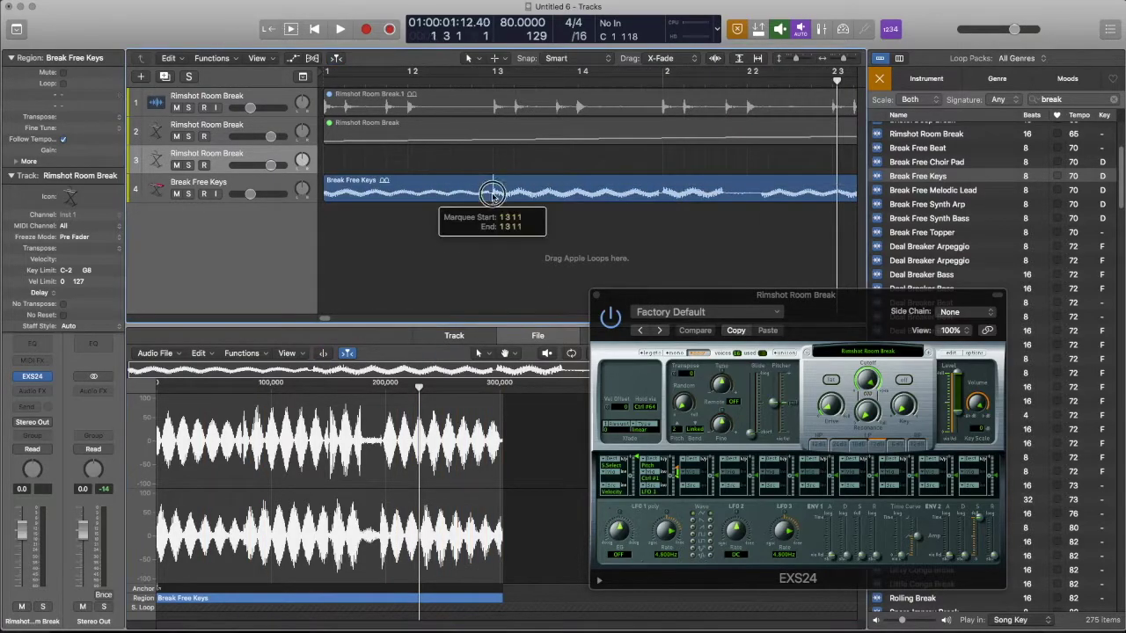
pyautogui.click(662, 193)
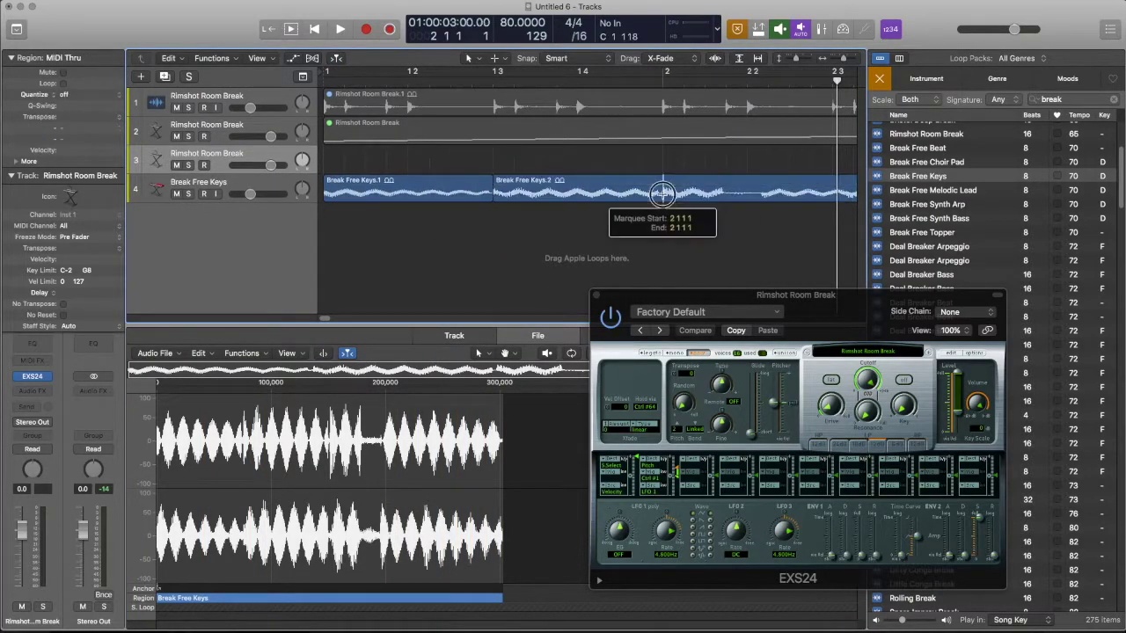
pyautogui.click(760, 194)
# - Select all four Break Free Keys slices and convert them to a new sampler track with zones created from regions
pyautogui.scroll(-5, 747, 198)
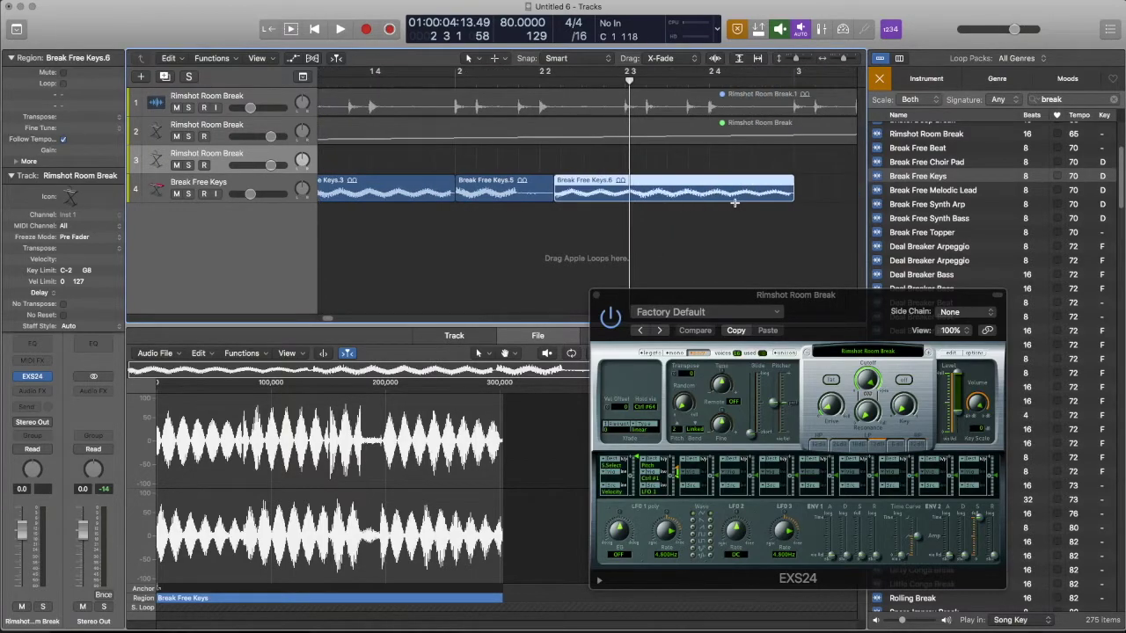
pyautogui.scroll(-3, 733, 202)
pyautogui.moveTo(737, 192); pyautogui.dragTo(351, 185)
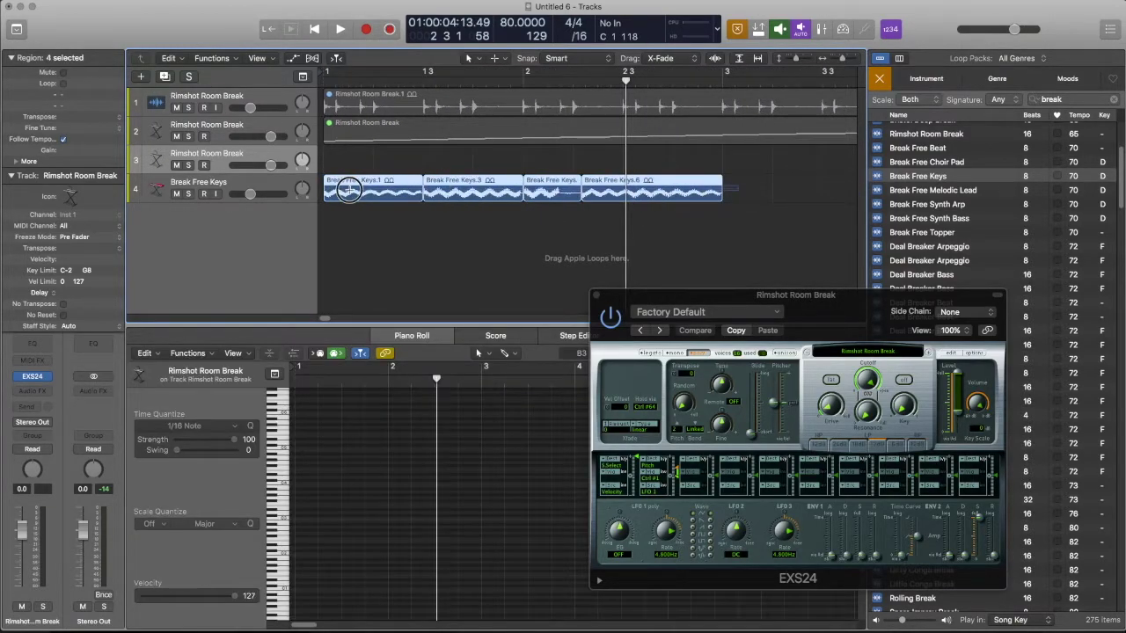
pyautogui.hotkey('ctrl', 'e')
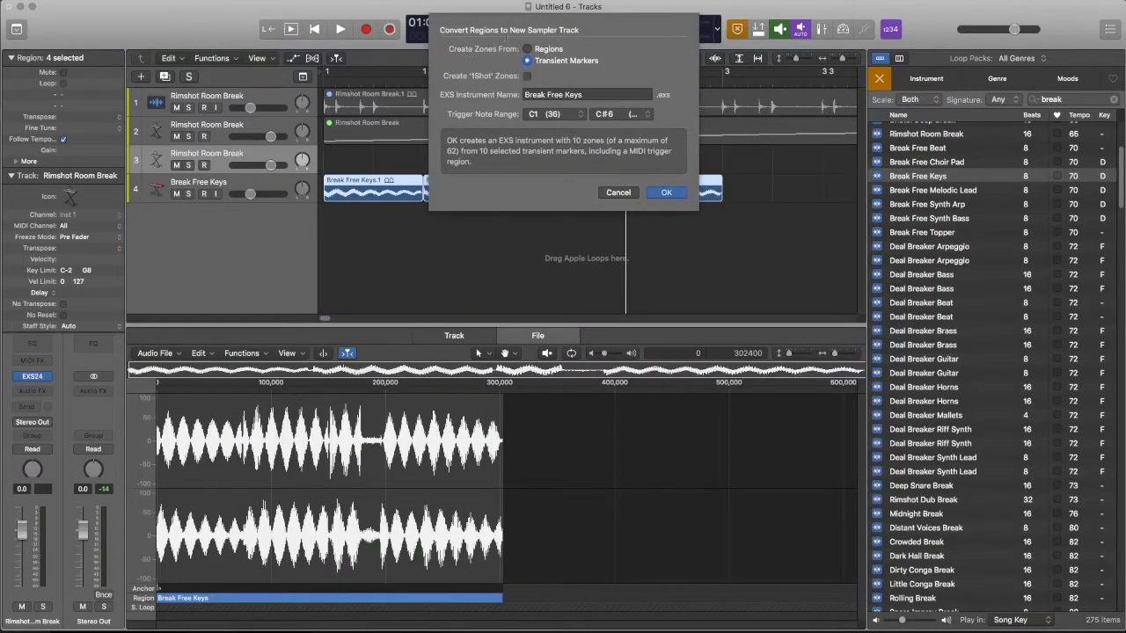
pyautogui.click(526, 50)
pyautogui.press('Return')
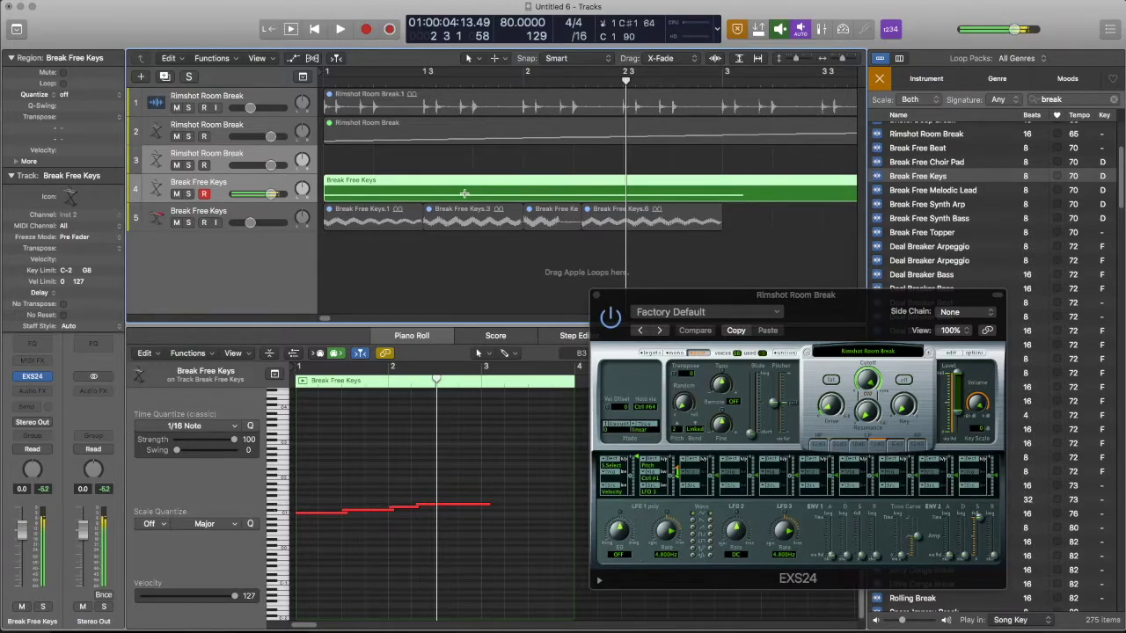
# - Record a MIDI part with the Break Free Keys sampler track from bar 7 to bar 11
pyautogui.press('super+Left')
pyautogui.press('super+Left')
pyautogui.press('super+Left')
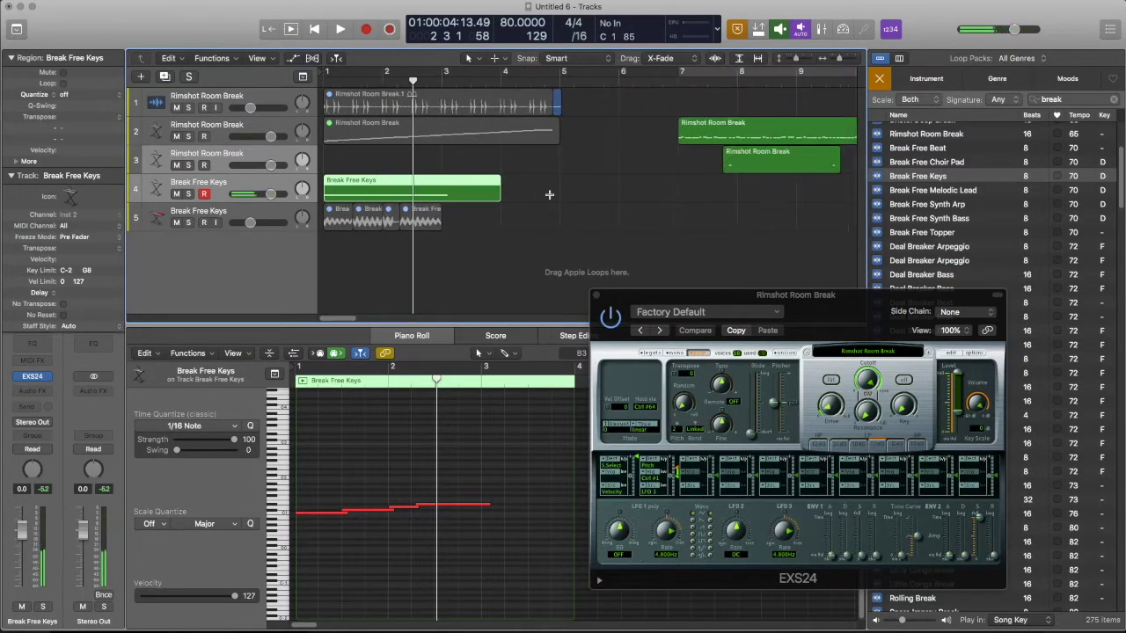
pyautogui.click(676, 75)
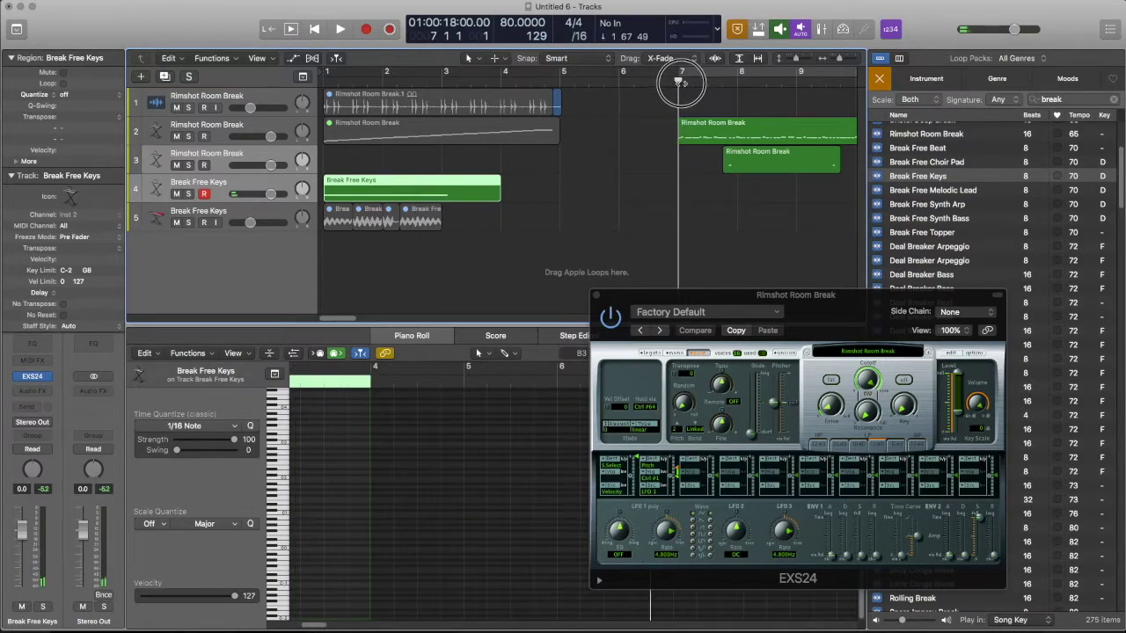
pyautogui.press('super+Right')
pyautogui.press('super+Right')
pyautogui.press('super+Right')
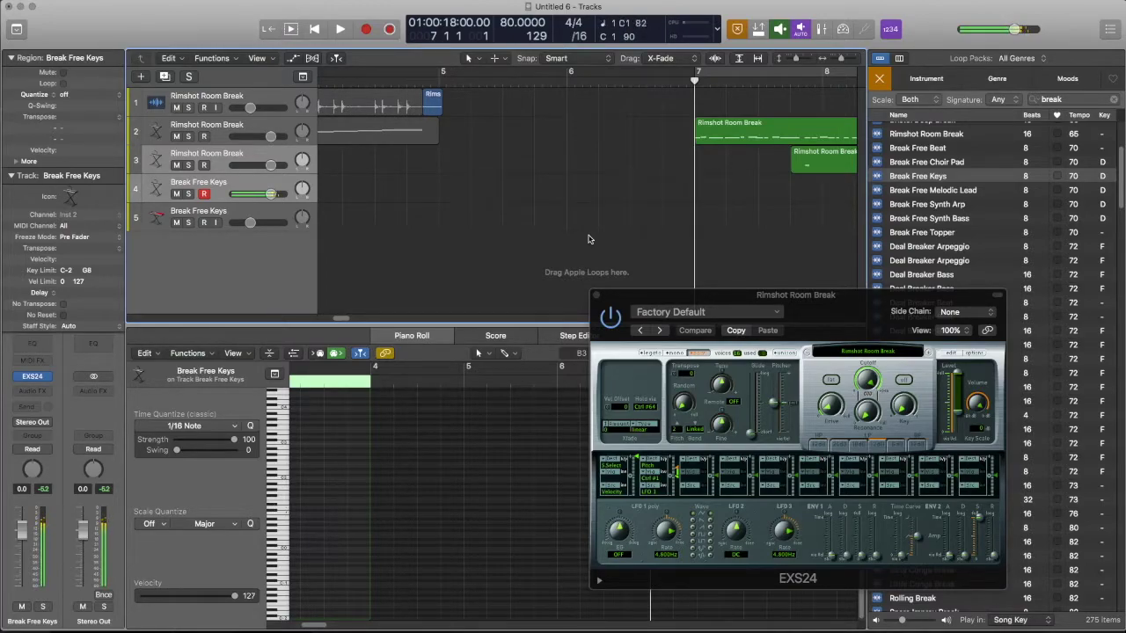
pyautogui.press('.')
pyautogui.press(',')
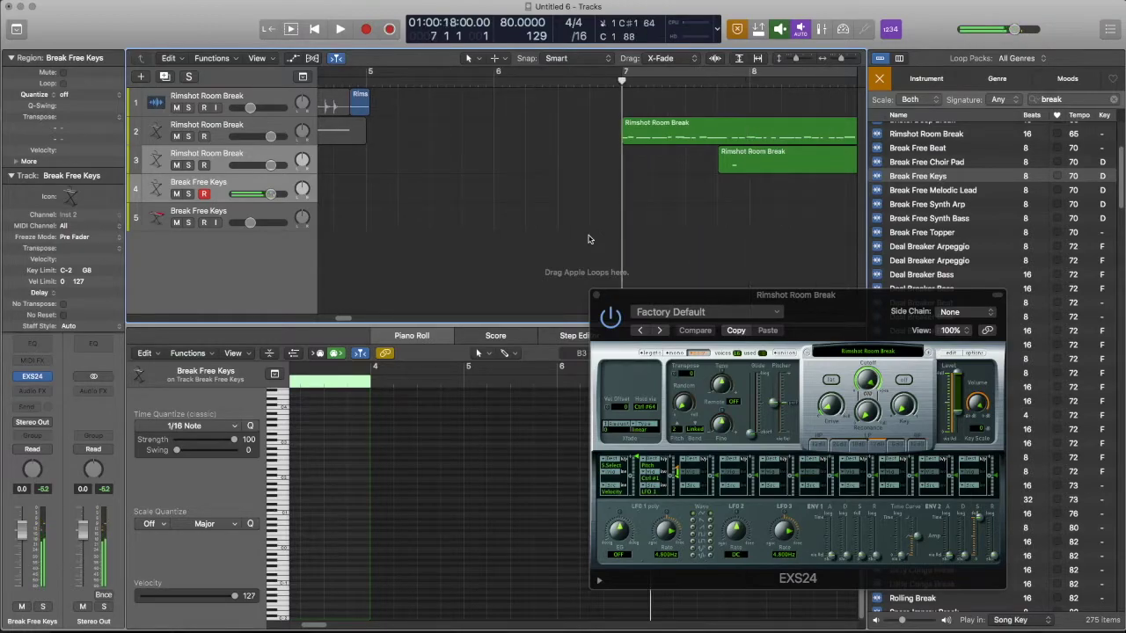
pyautogui.press('r')
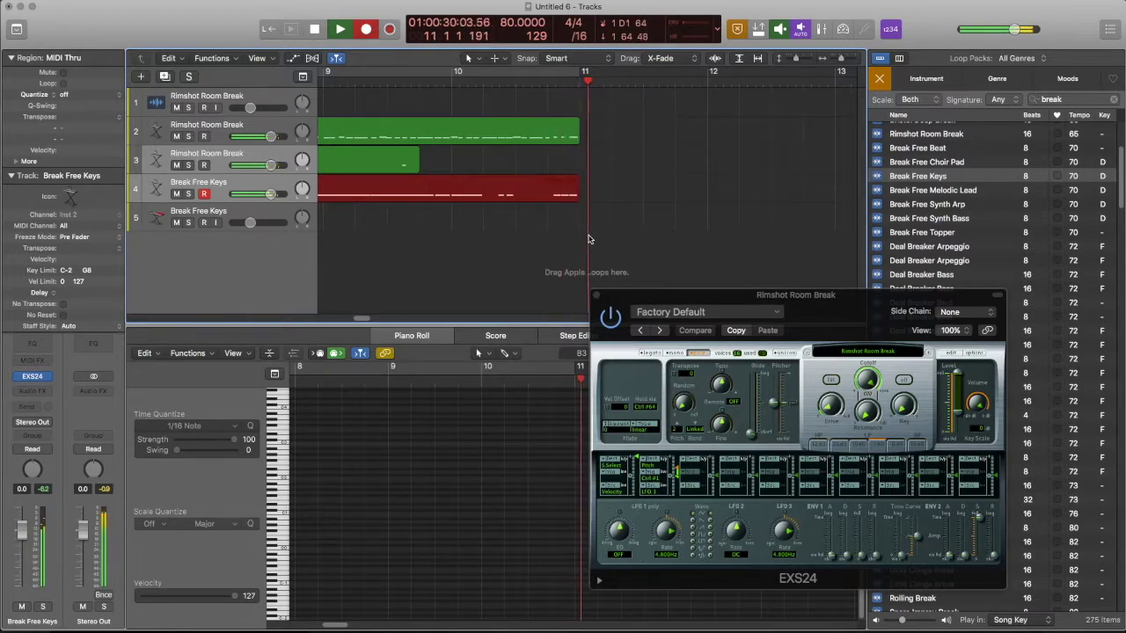
pyautogui.press('space')
# - Turn on the cycle over bars 7 to 11 and play back the recorded keys part with the drums
pyautogui.hscroll(1, 585, 211)
pyautogui.click(531, 73)
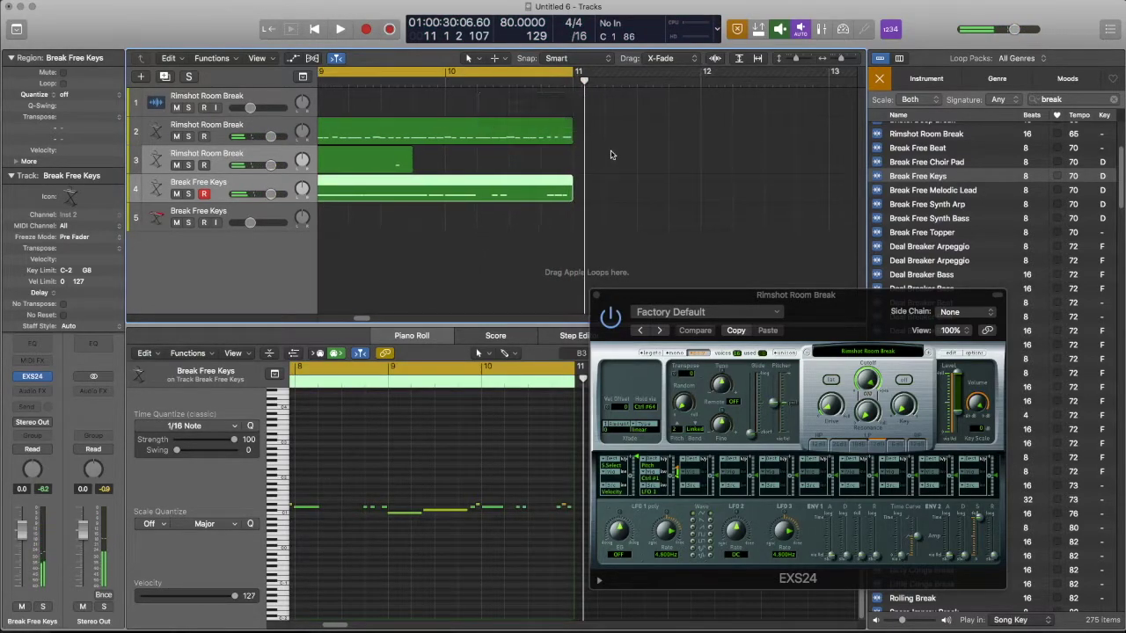
pyautogui.scroll(-10, 607, 157)
pyautogui.scroll(5, 599, 157)
pyautogui.press('space')
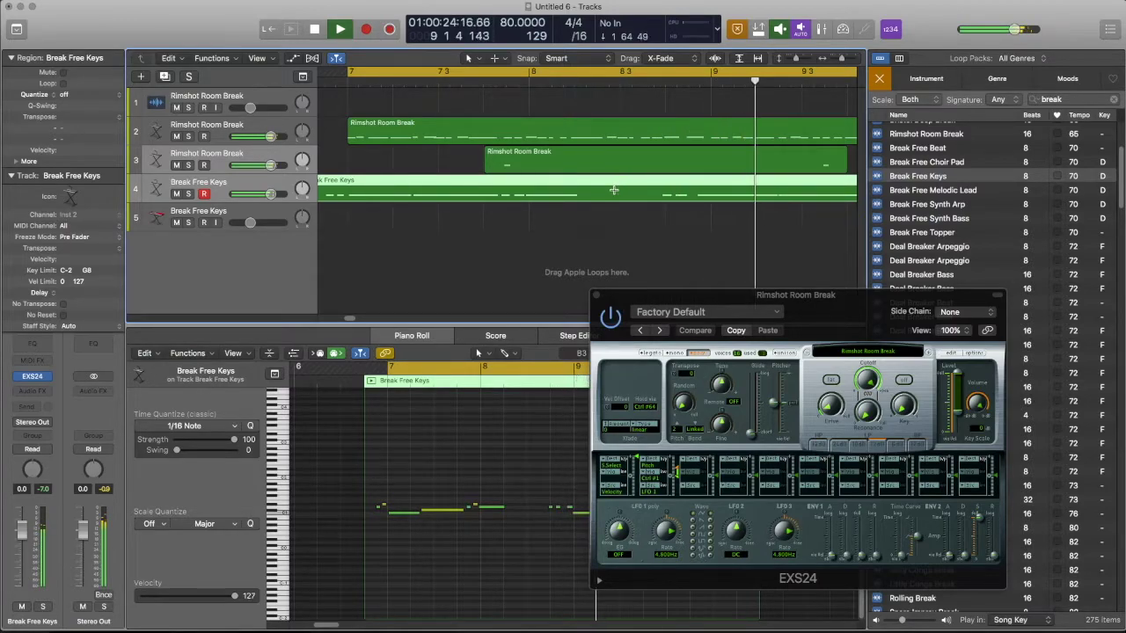
pyautogui.scroll(-3, 613, 190)
pyautogui.press('super+Left')
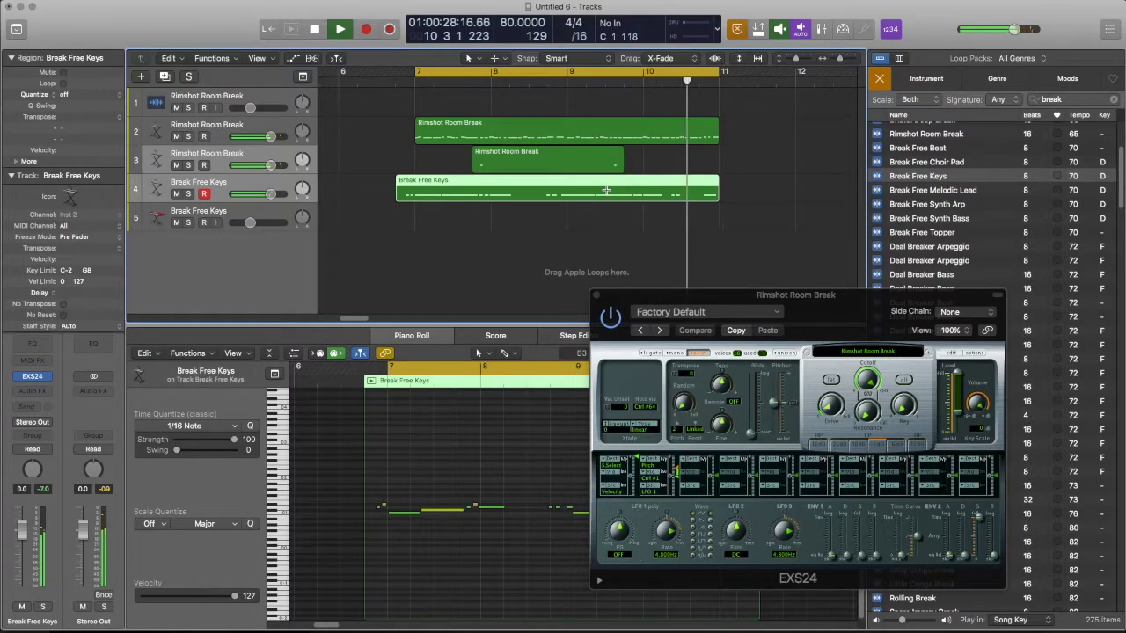
pyautogui.press('space')
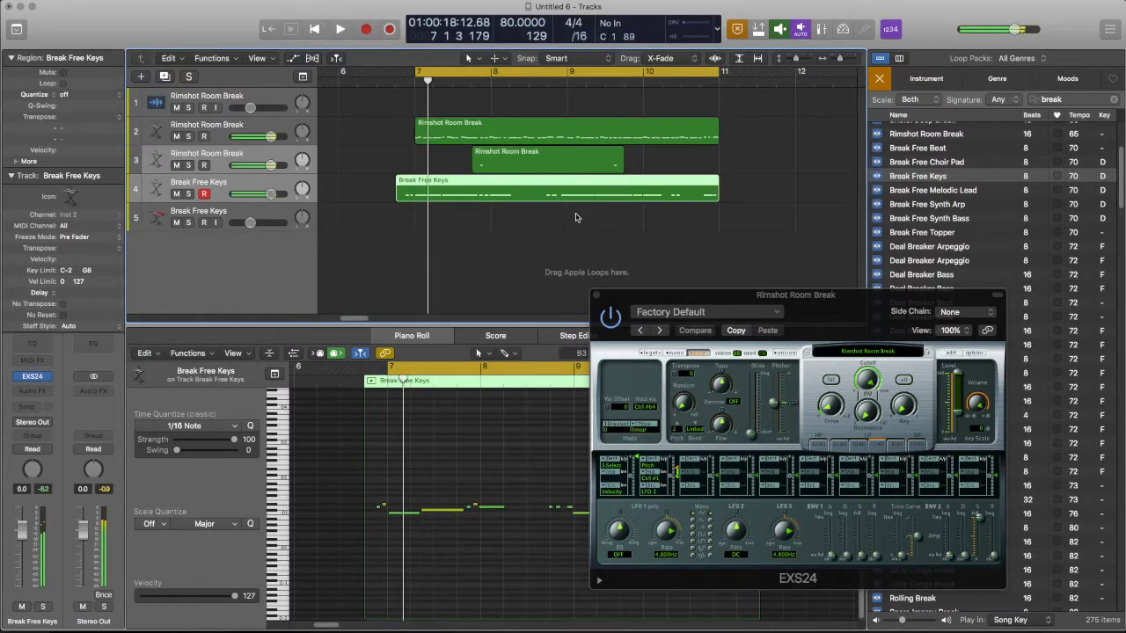
# - Close the Rimshot Room Break sampler window and open the instrument editor of the Break Free Keys EXS24
pyautogui.click(596, 295)
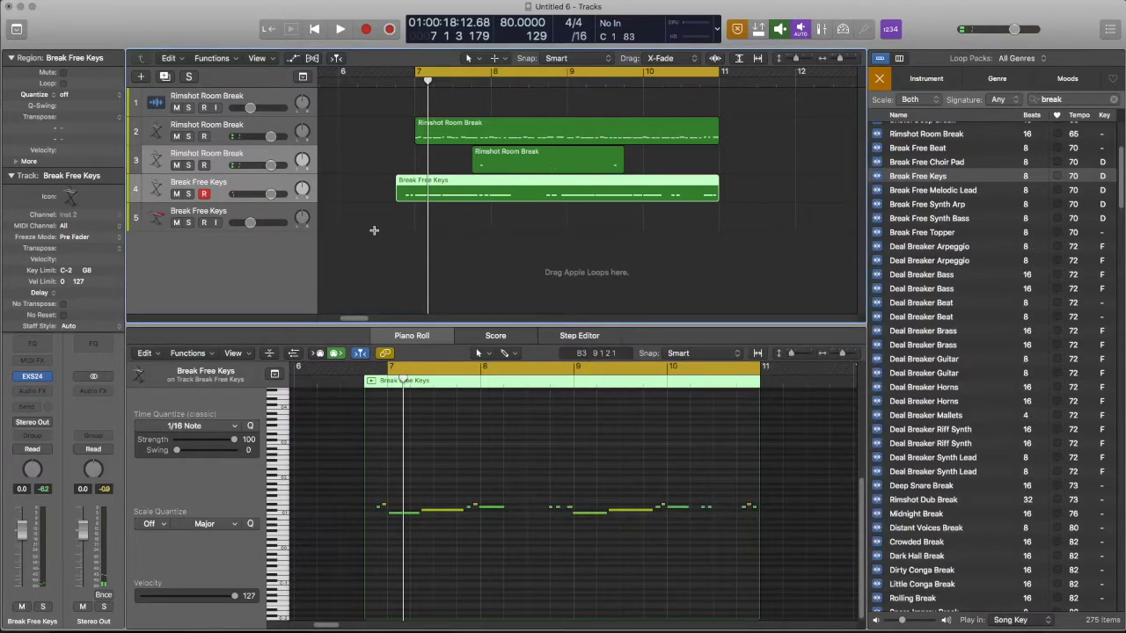
pyautogui.click(209, 179)
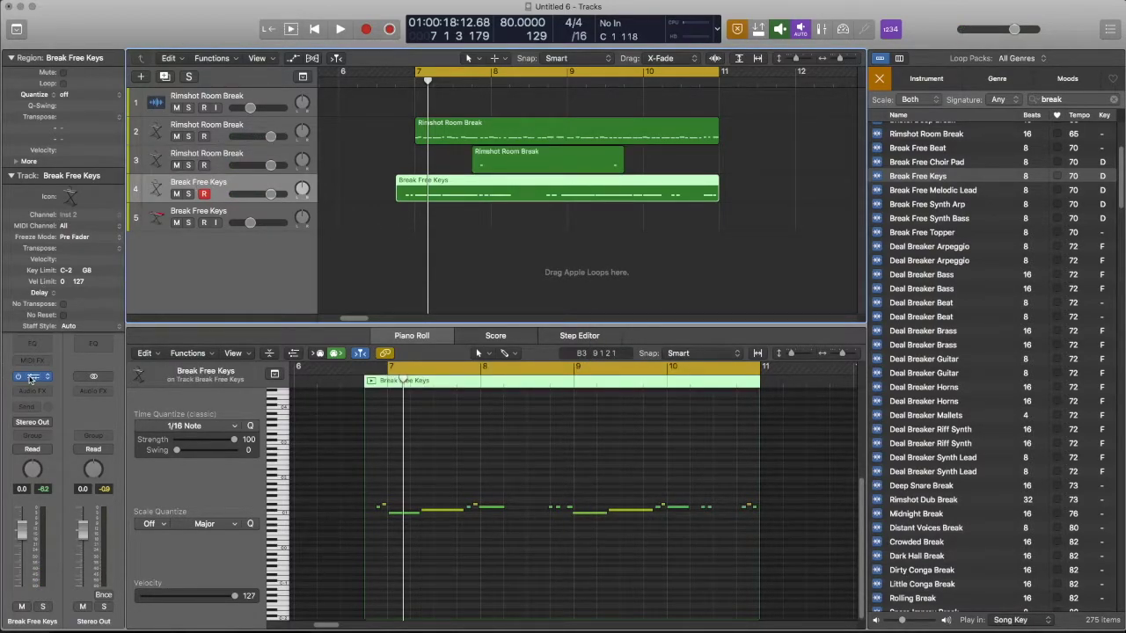
pyautogui.click(31, 377)
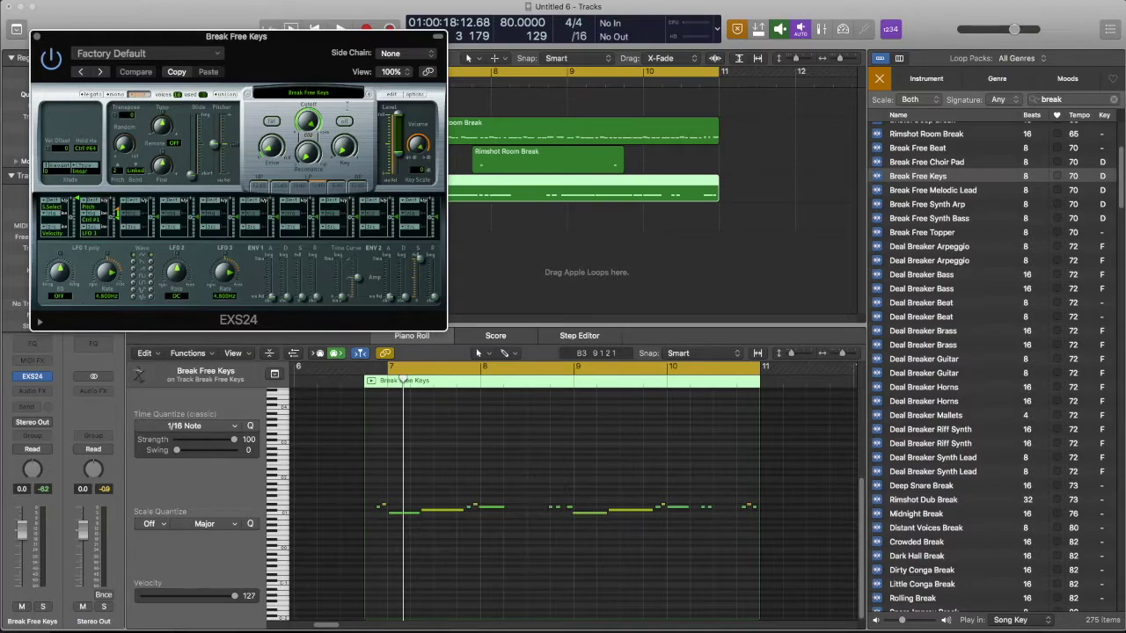
pyautogui.click(392, 94)
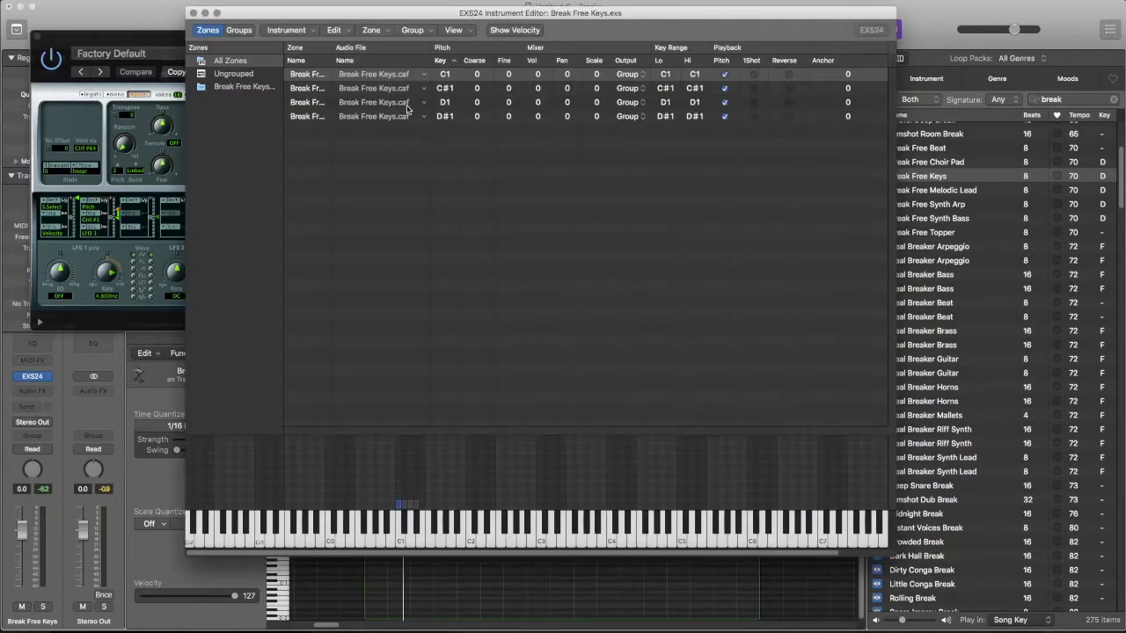
# - Copy the D#1 zone and place the duplicate on key F#1
pyautogui.click(410, 510)
pyautogui.click(416, 507)
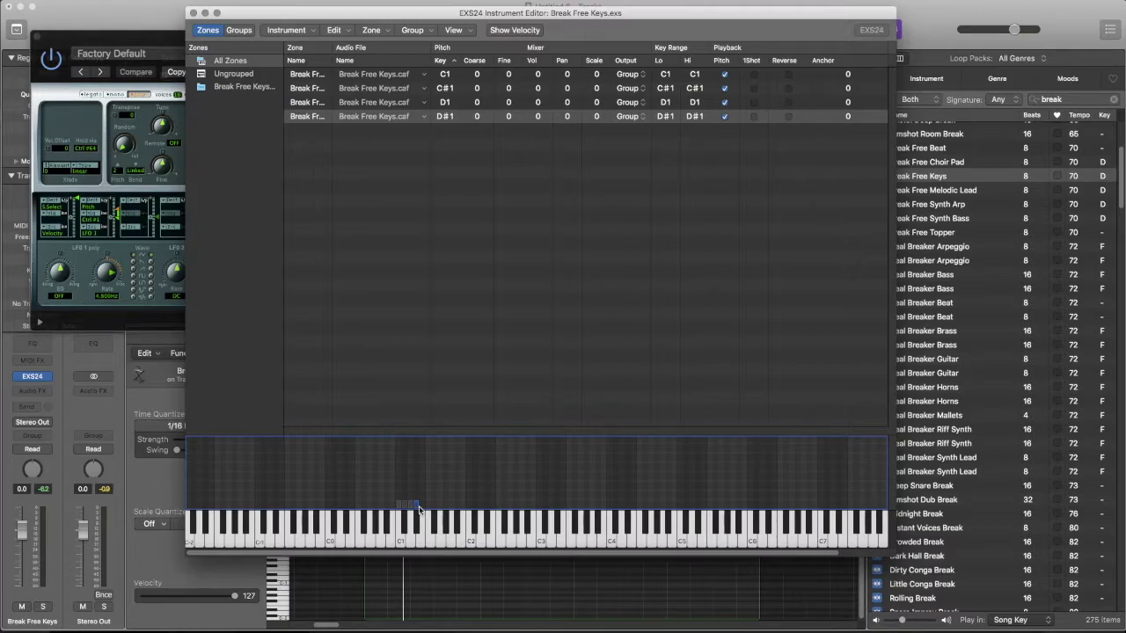
pyautogui.click(431, 507)
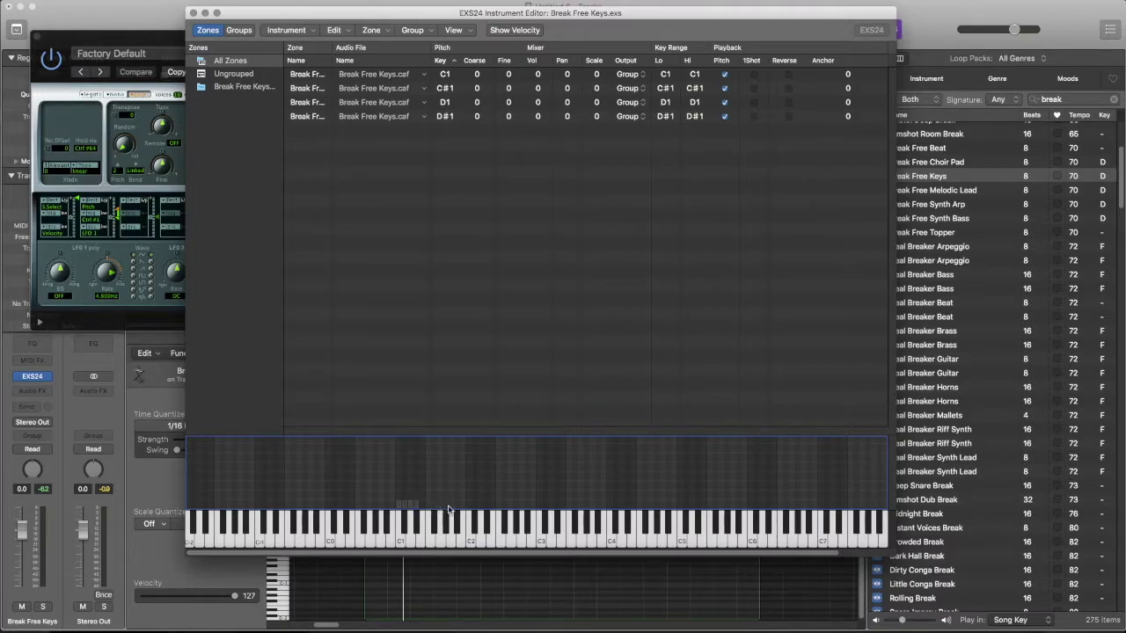
pyautogui.press('super+v')
pyautogui.moveTo(414, 497)
pyautogui.mouseDown()
pyautogui.moveTo(428, 489)
pyautogui.moveTo(440, 519)
pyautogui.mouseUp()
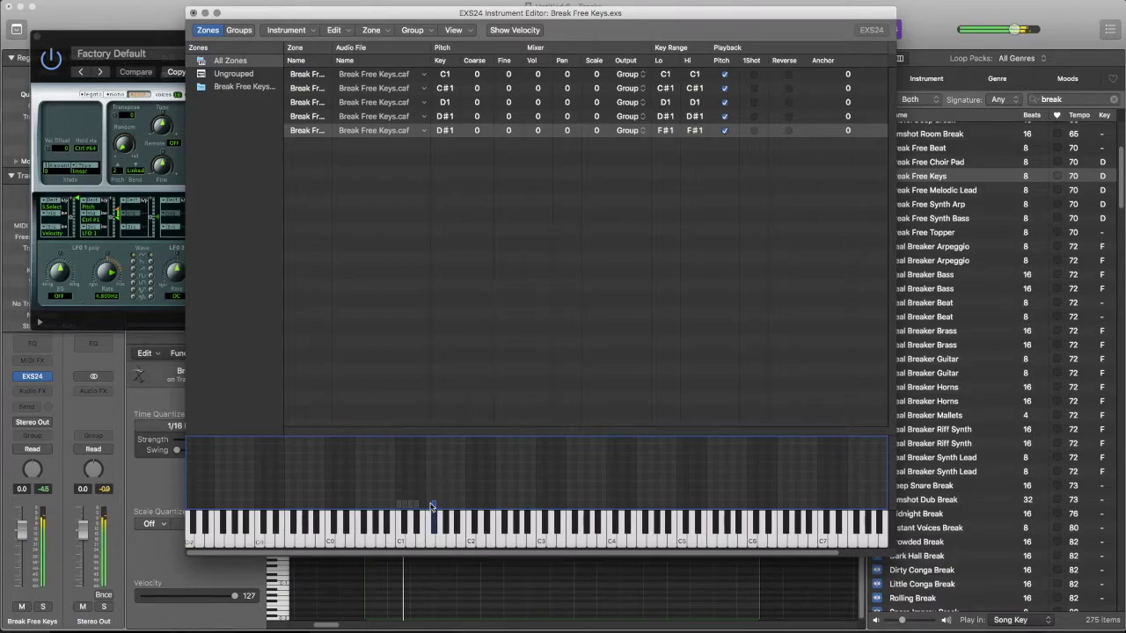
# - Set the duplicated zone's coarse pitch to -18 and extend its key range up to G#1
pyautogui.moveTo(475, 130); pyautogui.dragTo(478, 120)
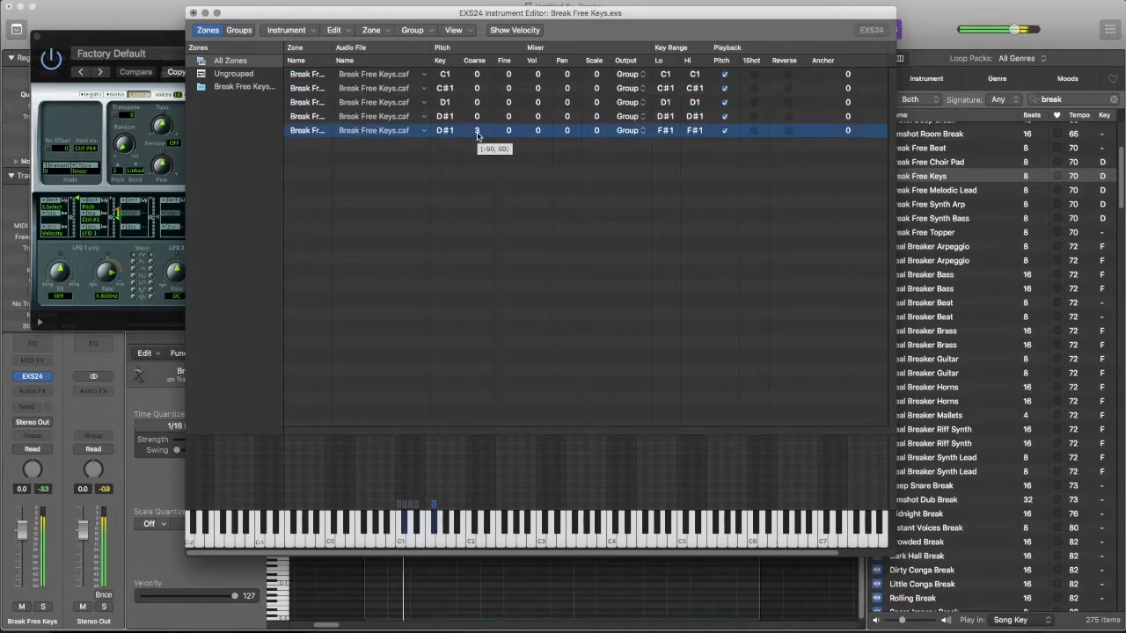
pyautogui.moveTo(478, 132)
pyautogui.mouseDown()
pyautogui.moveTo(476, 160)
pyautogui.moveTo(476, 130)
pyautogui.mouseUp()
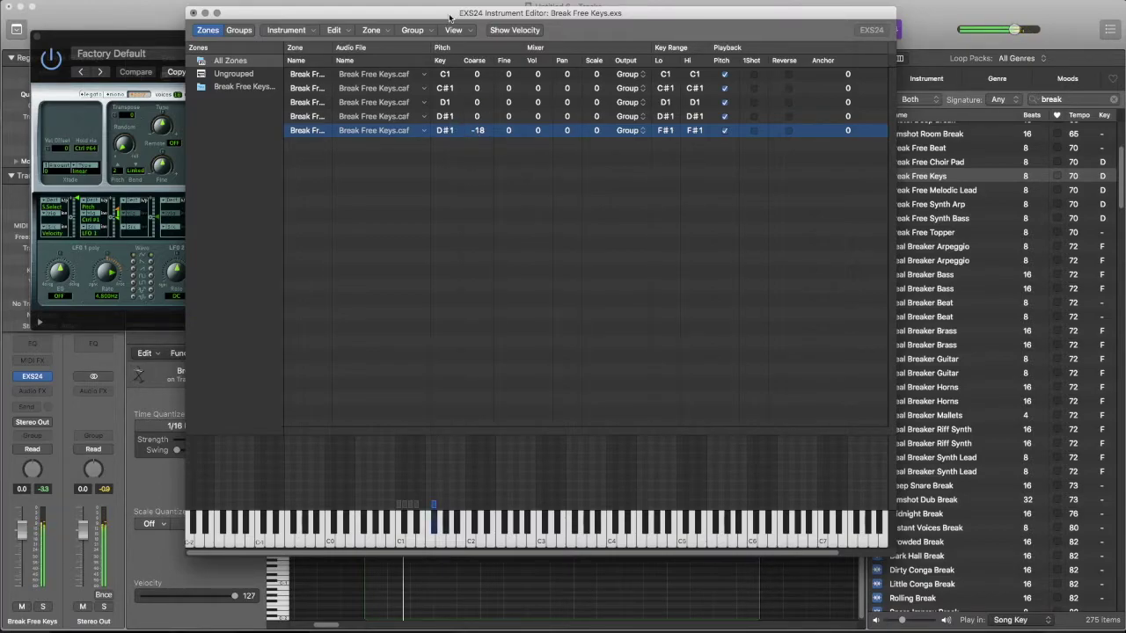
pyautogui.moveTo(435, 505); pyautogui.dragTo(447, 505)
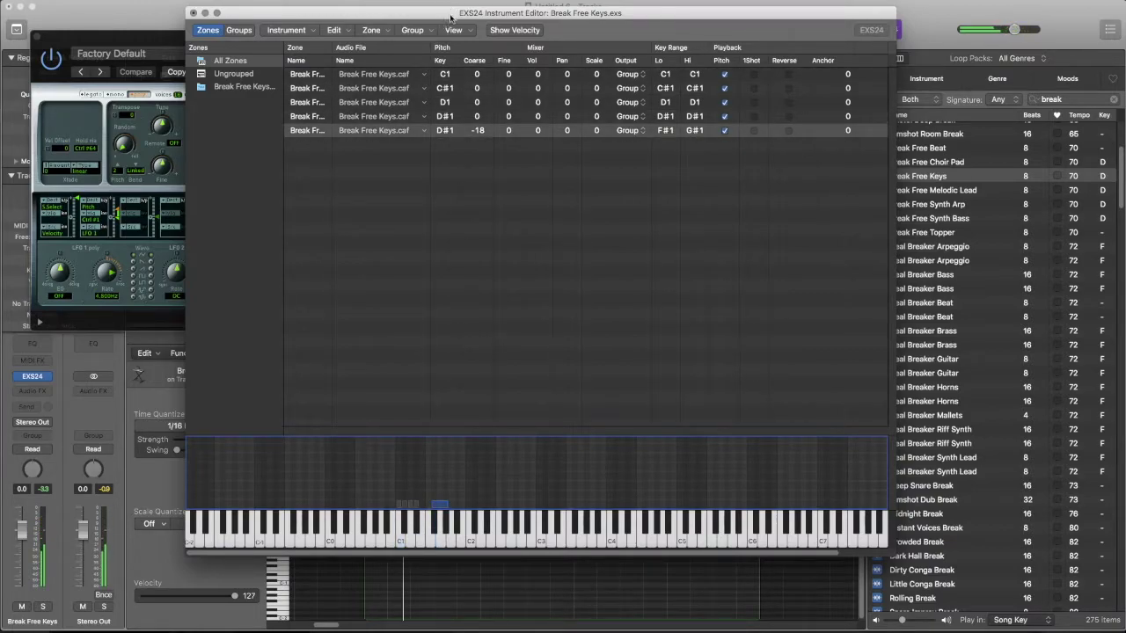
# - Close the instrument editor and the Break Free Keys EXS24 window
pyautogui.moveTo(482, 13); pyautogui.dragTo(491, 11)
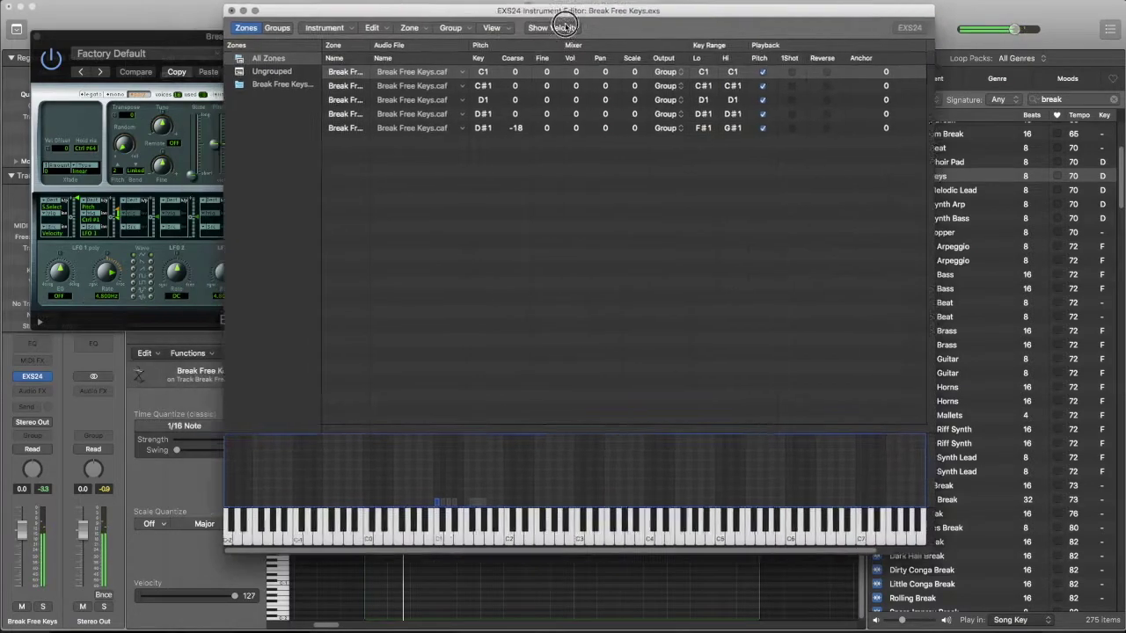
pyautogui.press('super+w')
pyautogui.scroll(-3, 618, 176)
pyautogui.hscroll(-3, 618, 176)
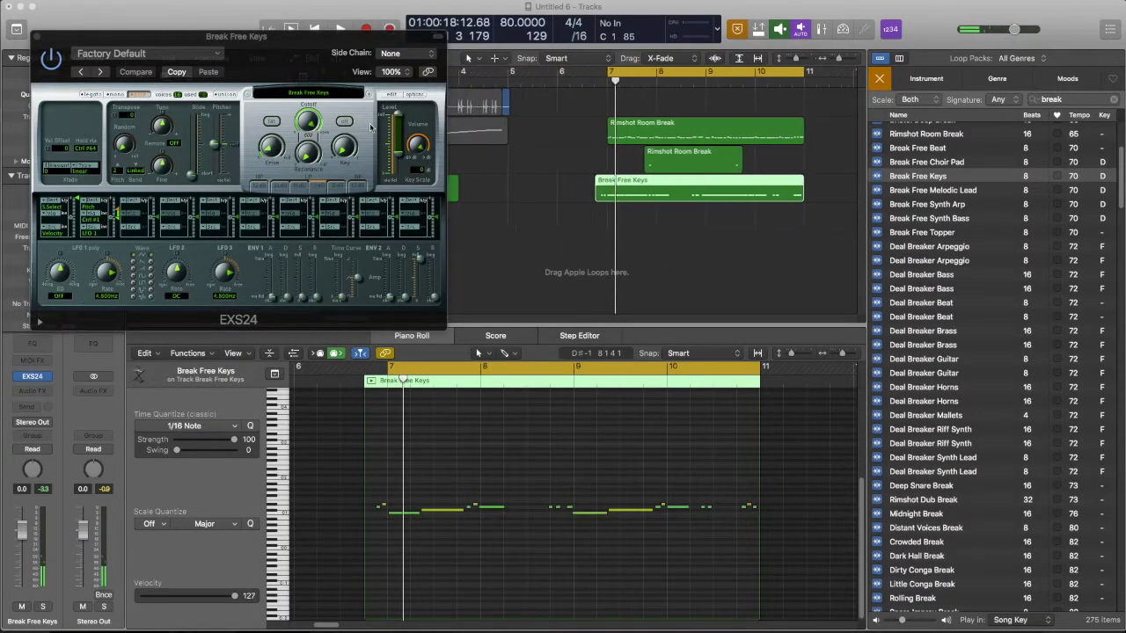
pyautogui.click(344, 59)
pyautogui.press('super+w')
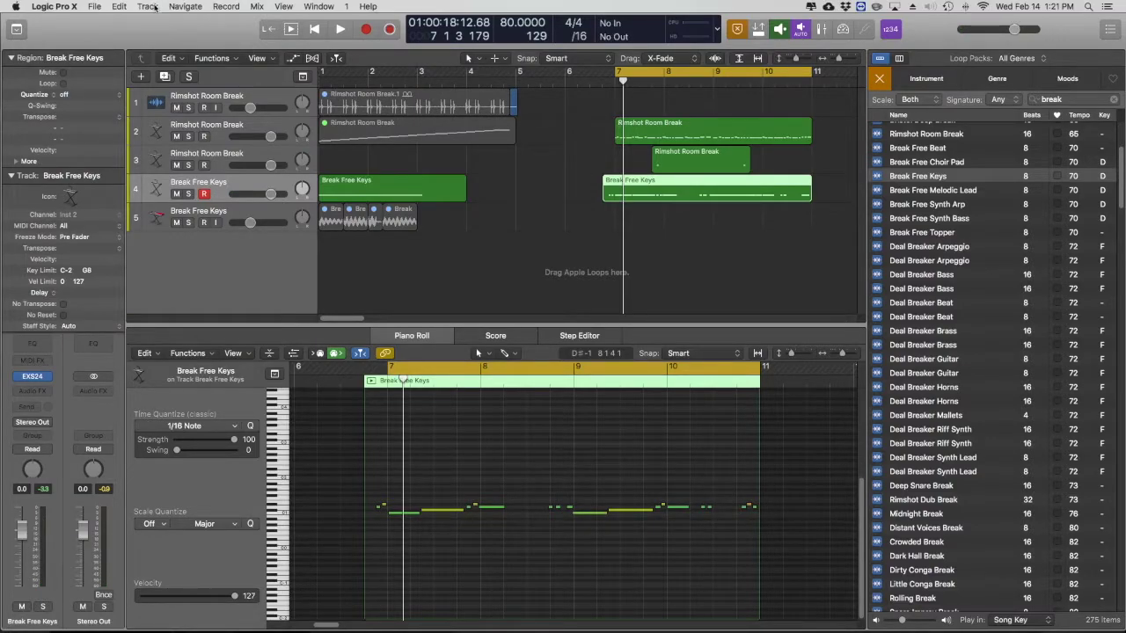
# - Add a new track with the same instrument as the Break Free Keys sampler track
pyautogui.click(148, 6)
pyautogui.moveTo(227, 79)
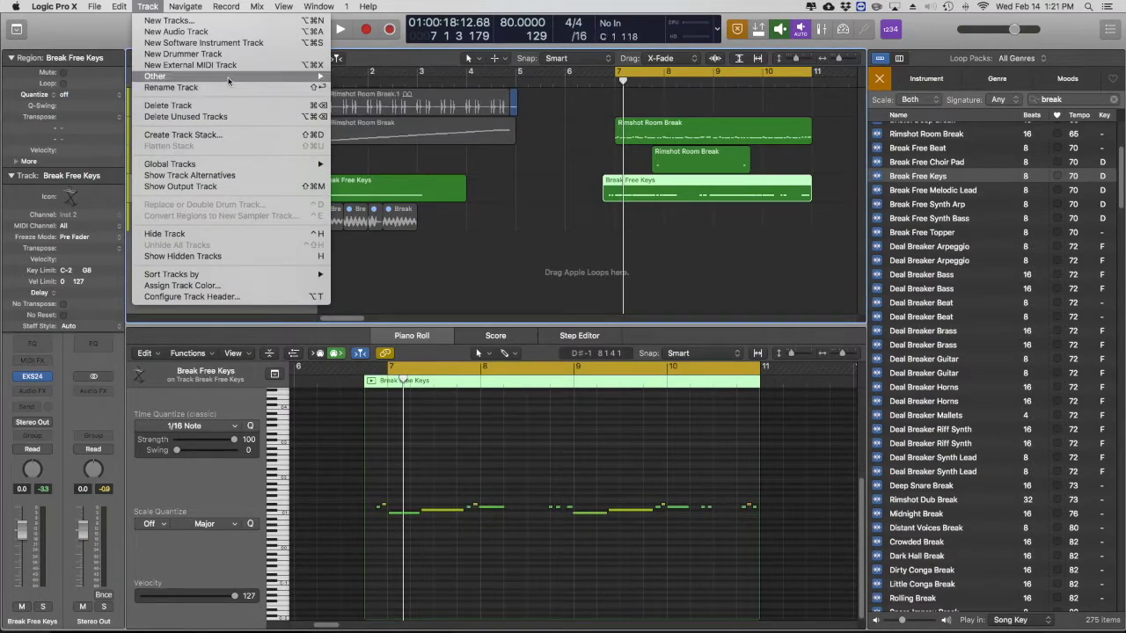
pyautogui.click(383, 99)
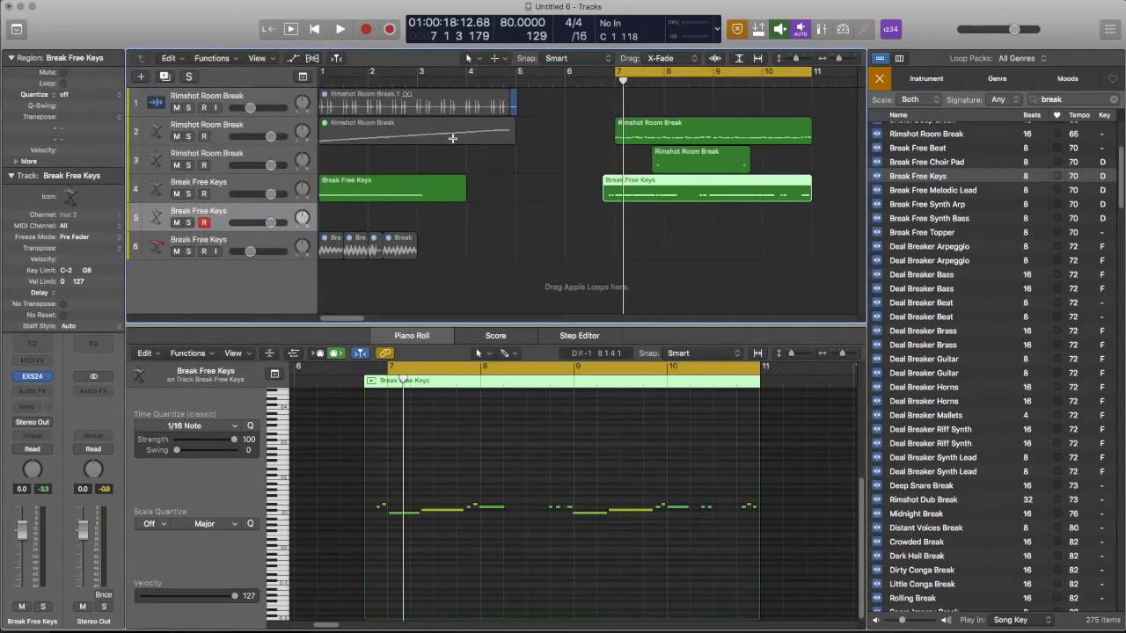